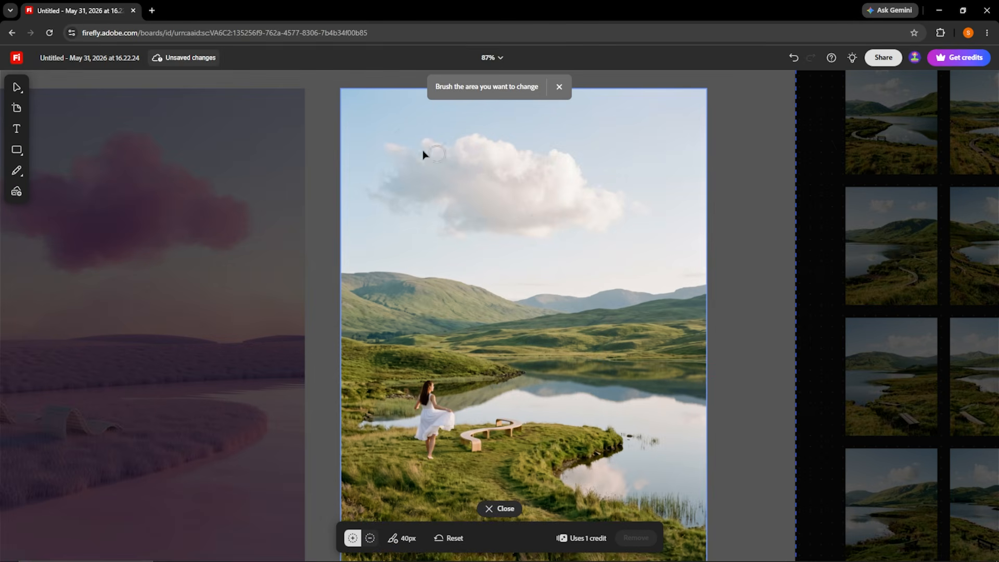
Brush over the upper part of the cloud in the green landscape image to mark it for removal.
mouse_move(539, 163)
mouse_down()
mouse_move(423, 214)
mouse_move(616, 173)
mouse_up()
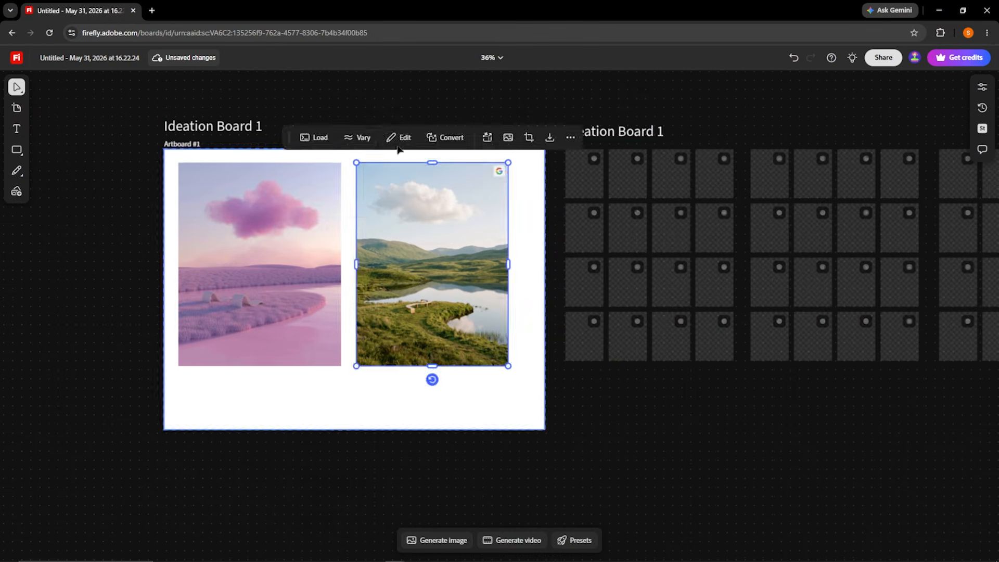
Rename the copied heading above the image grid to Keep Style and duplicate it as a second heading reading Keep Subject.
drag(806, 137, 810, 134)
double_click(789, 132)
text(Keep Style)
key(ctrl+d)
drag(613, 127, 737, 127)
text(Keep Subject)
click(226, 172)
scroll(702, 234, up, 5)
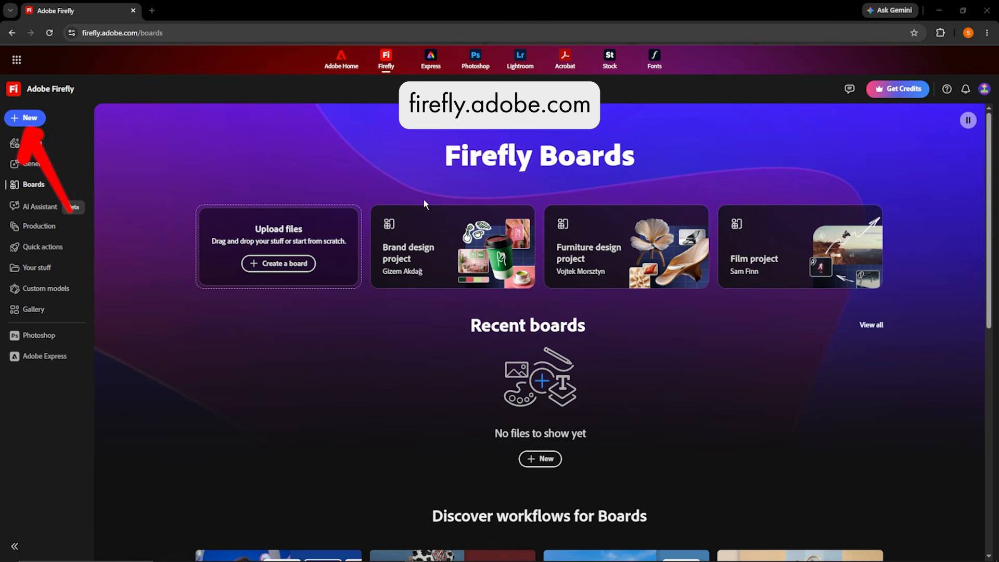
Create a new empty board in Firefly Boards.
click(30, 119)
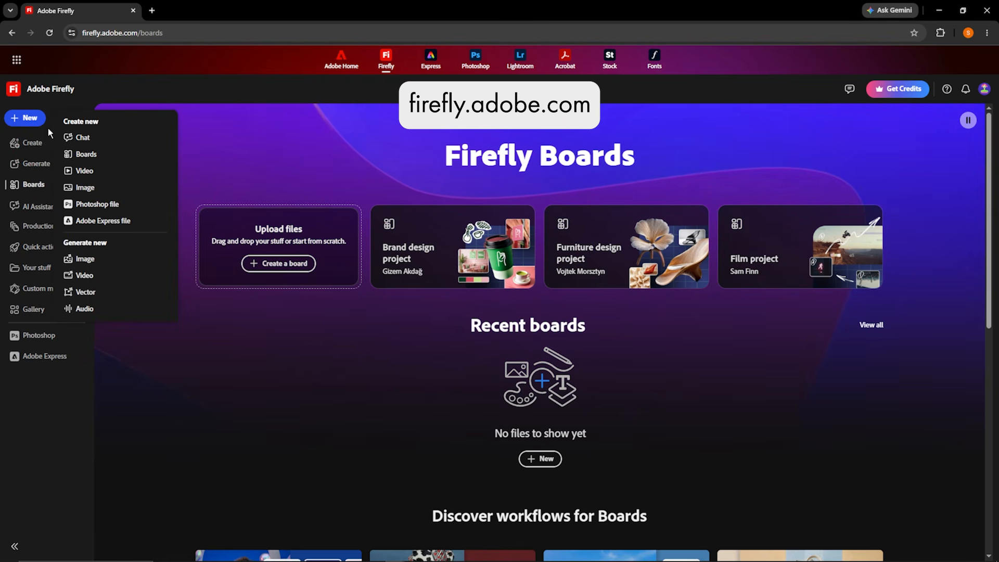
click(130, 153)
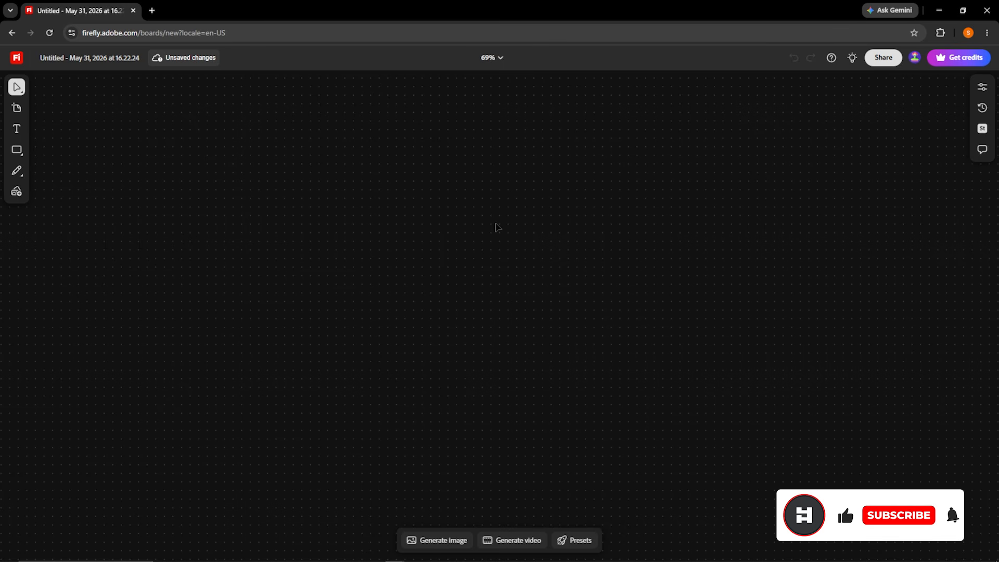
scroll(513, 227, down, 8)
scroll(513, 227, up, 5)
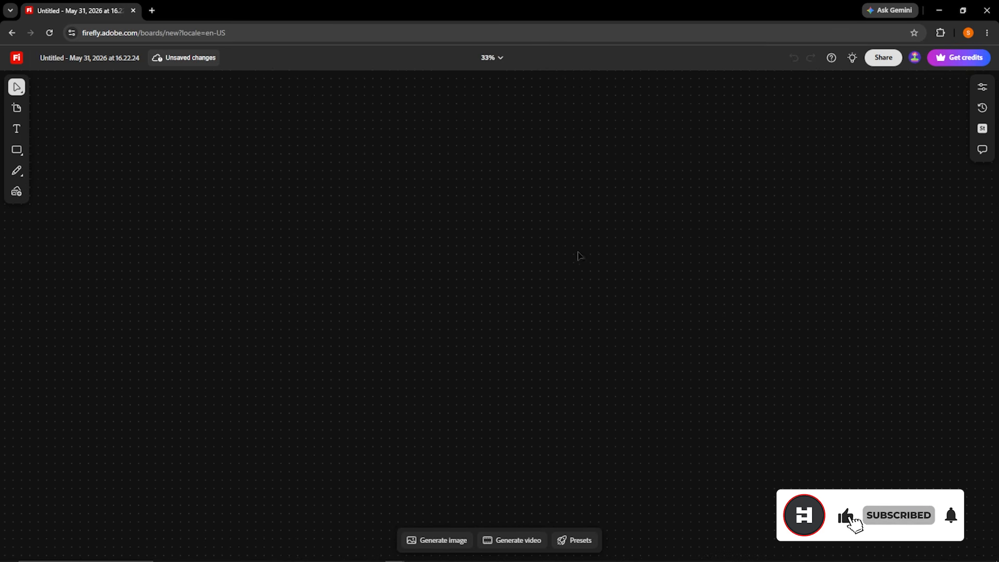
scroll(431, 213, up, 1)
Switch to the Hand tool for panning the canvas and return to the Select tool.
click(17, 88)
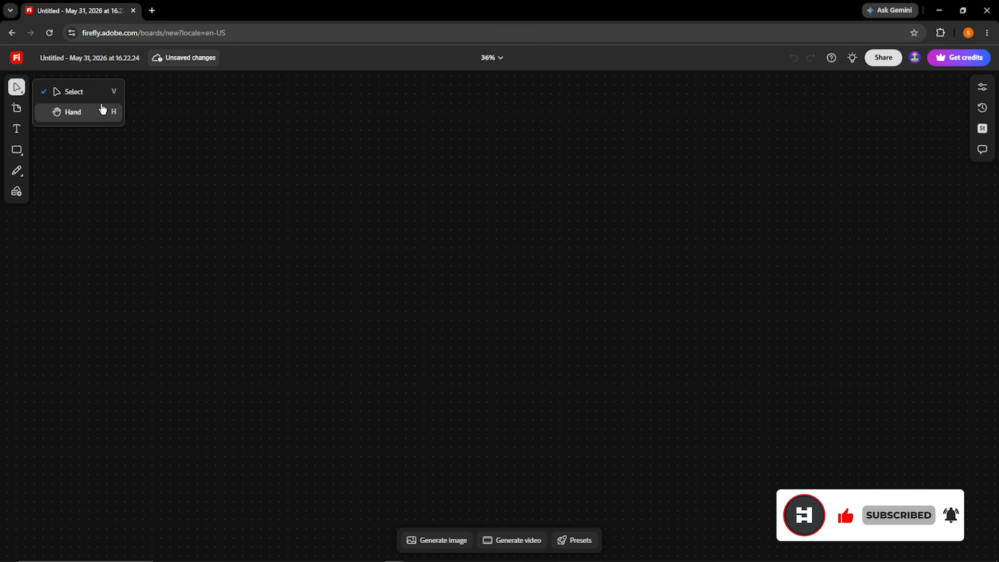
click(453, 208)
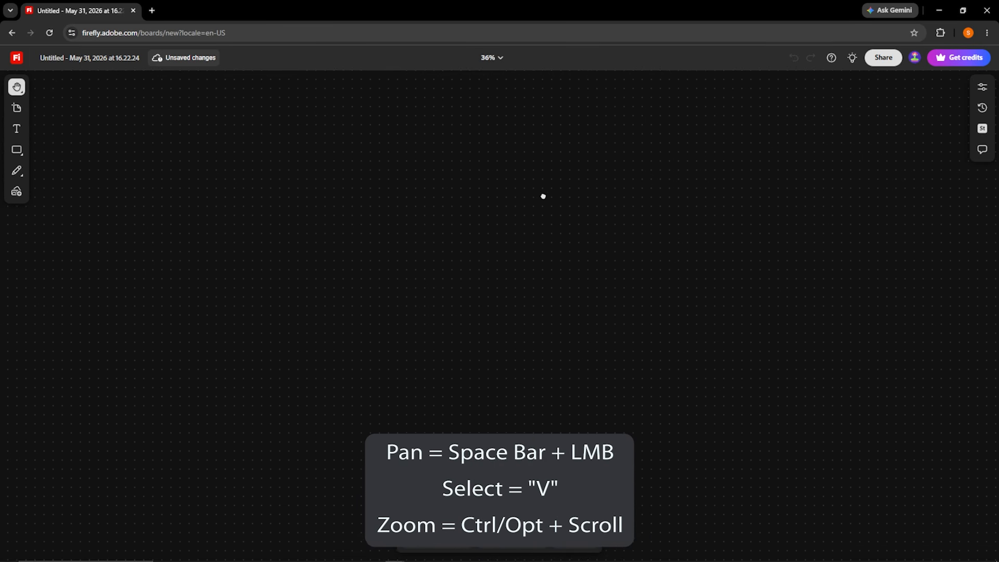
click(24, 92)
click(463, 209)
Draw a landscape-shaped artboard in the middle of the empty canvas and deselect it.
click(18, 111)
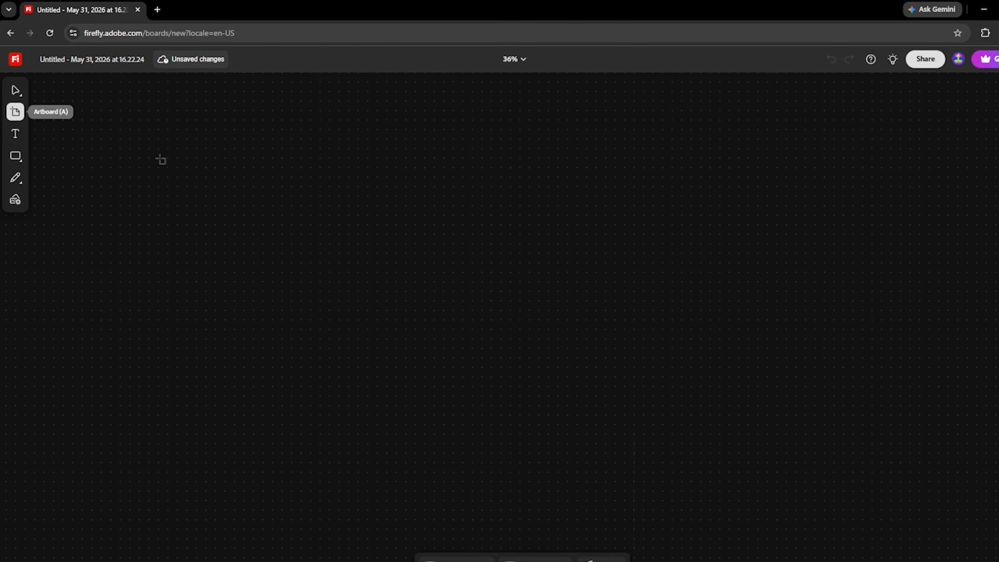
drag(386, 148, 515, 224)
drag(578, 259, 804, 450)
click(840, 367)
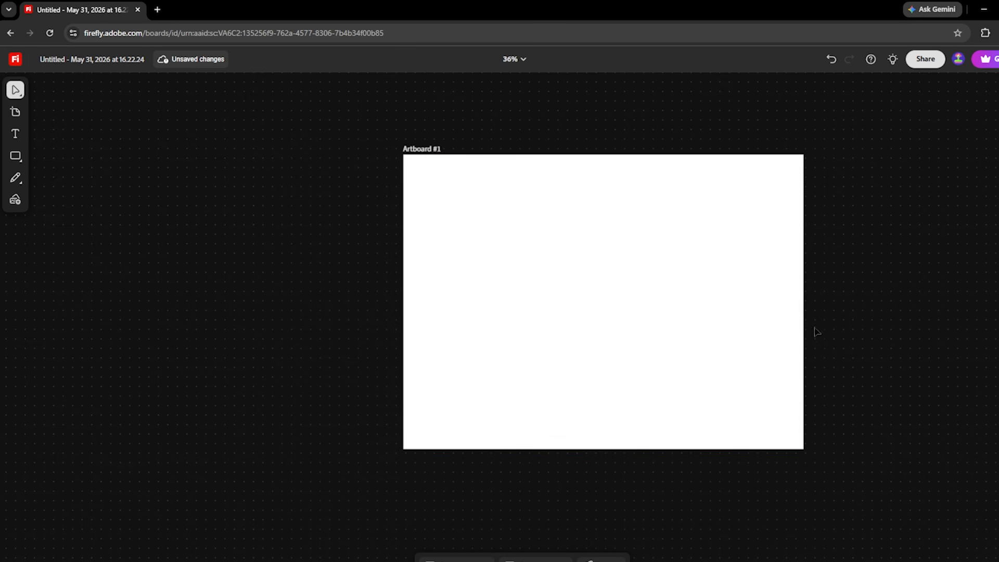
drag(839, 337, 825, 325)
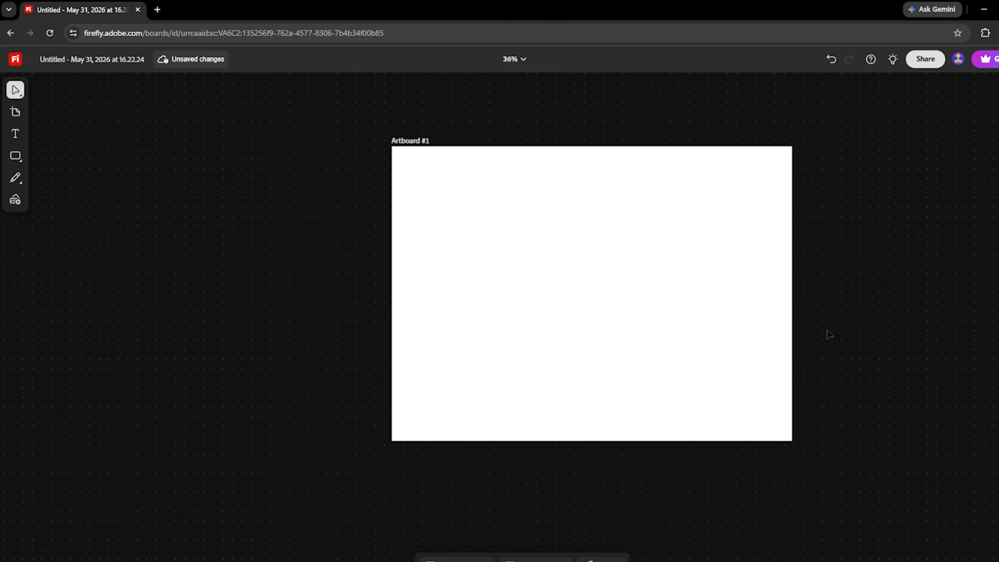
scroll(639, 274, up, 3)
scroll(635, 281, down, 2)
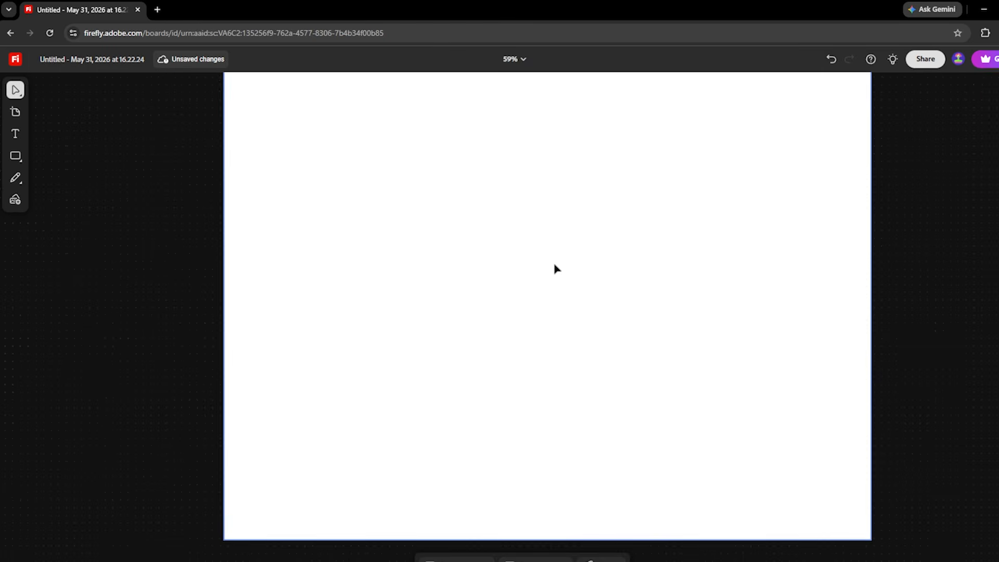
scroll(537, 252, up, 2)
scroll(537, 256, down, 3)
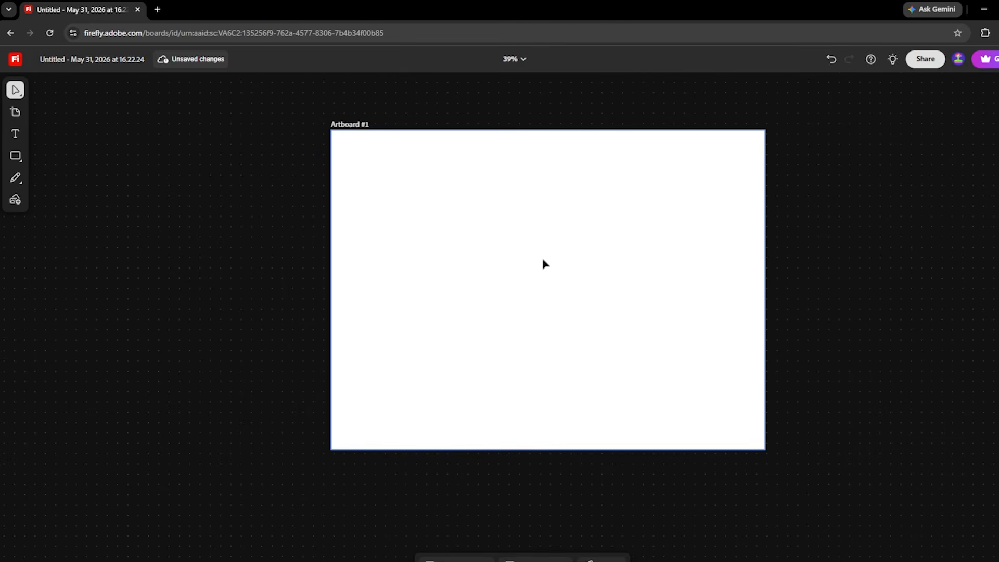
drag(572, 257, 573, 275)
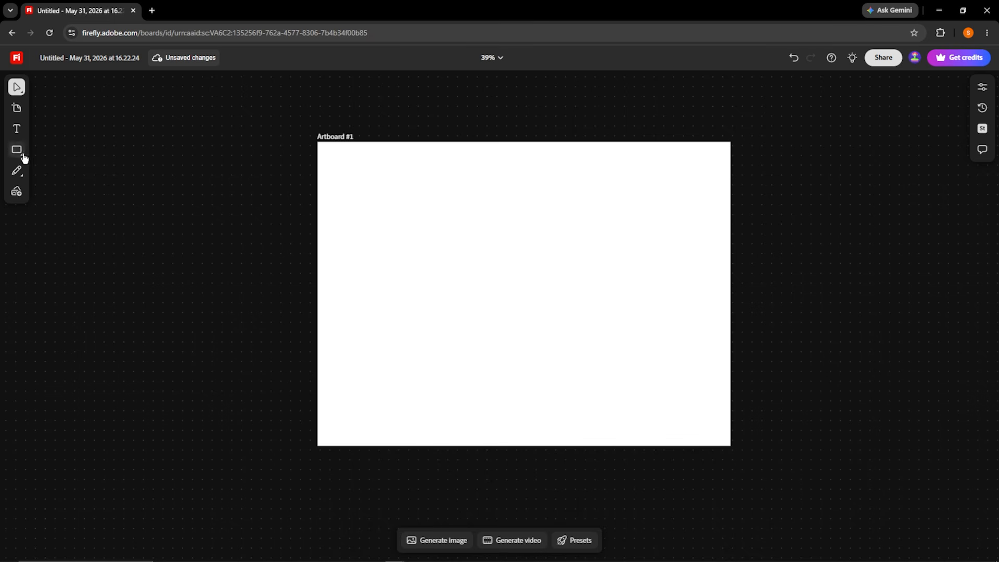
Add the heading text Ideation Board 1 directly above the artboard's upper-left corner.
click(15, 130)
click(317, 110)
text(Ideation Board 1)
click(487, 177)
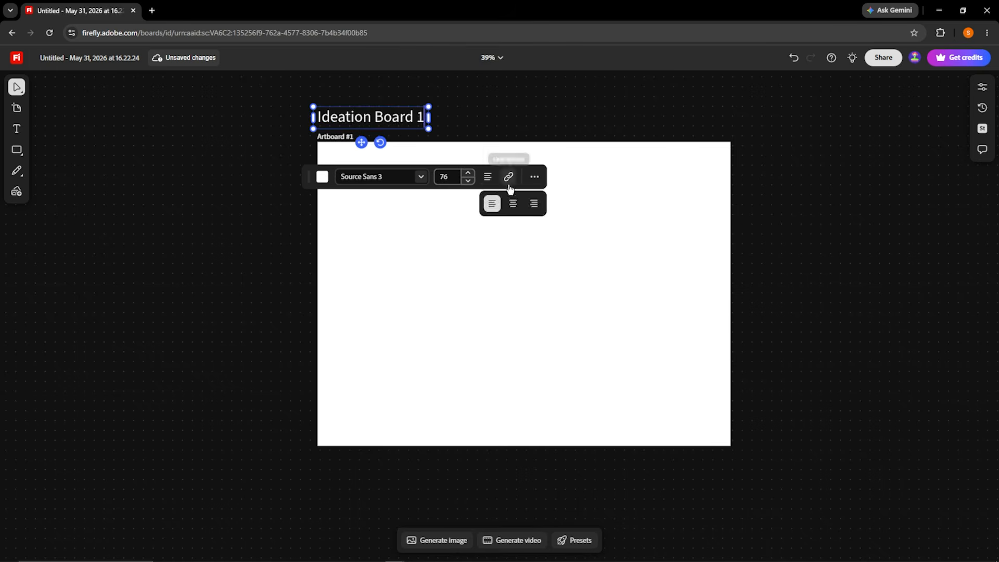
key(Escape)
Draw a horizontal arrow pointing right on the artboard and set its stroke color to red.
click(17, 150)
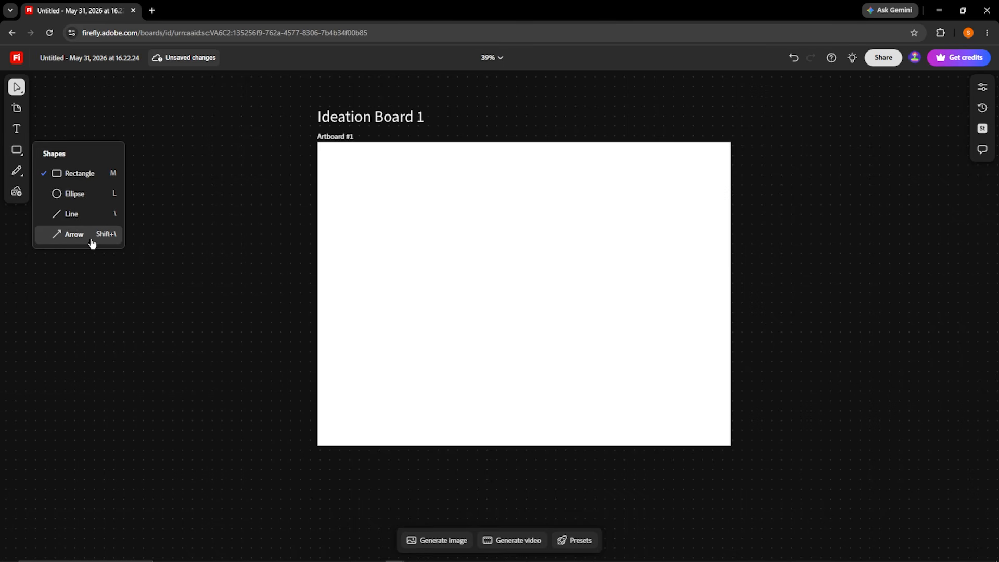
click(73, 234)
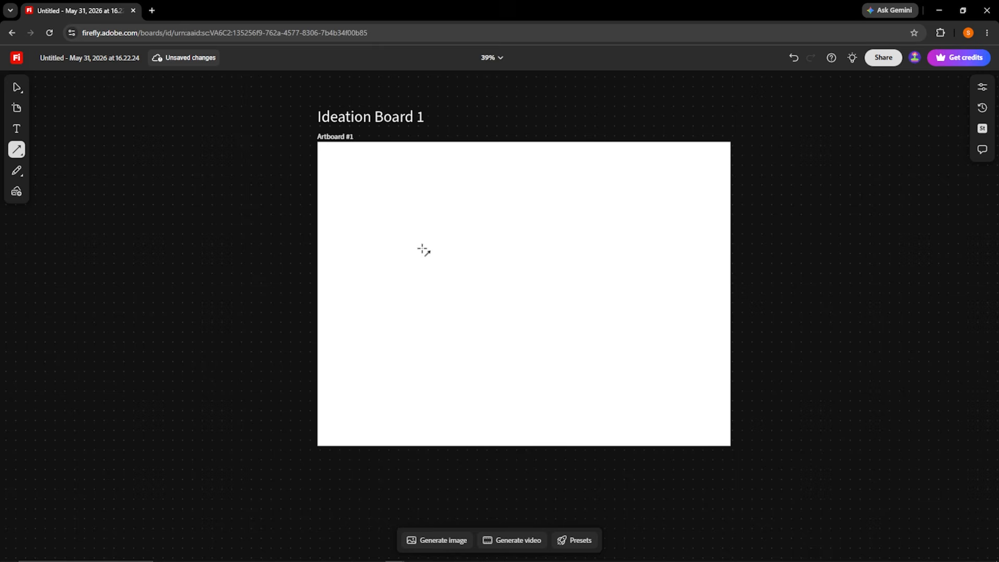
drag(422, 248, 515, 247)
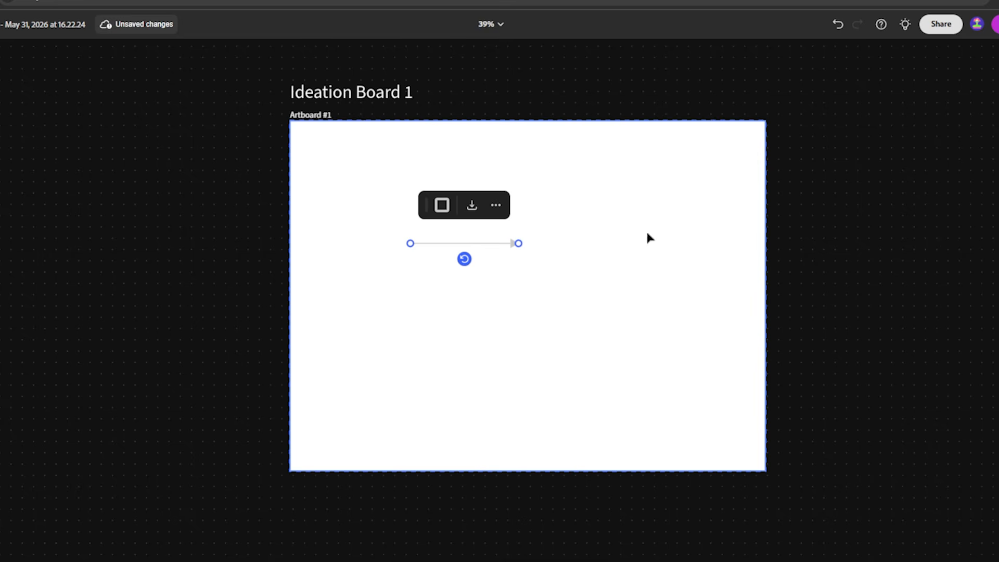
click(447, 209)
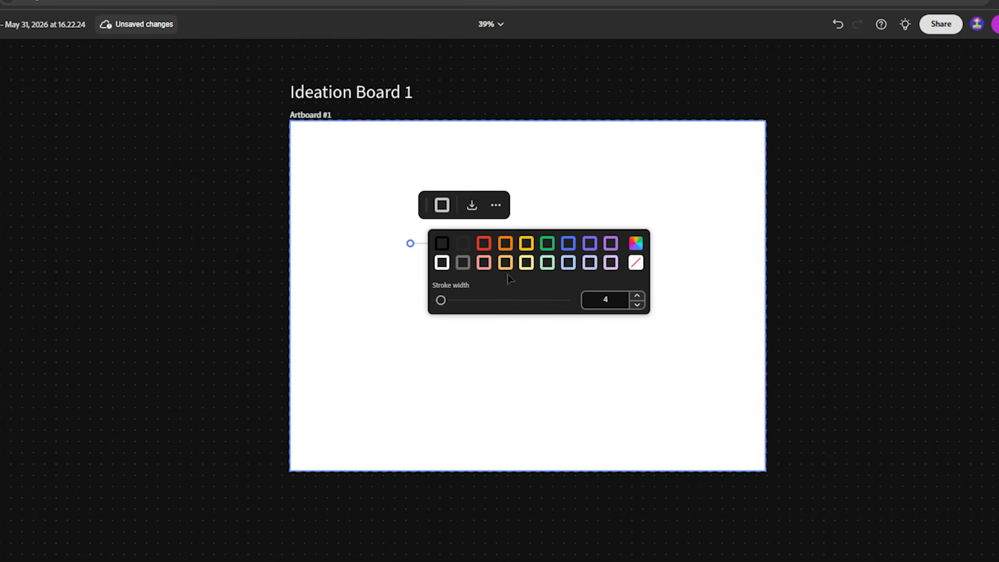
click(483, 243)
click(659, 183)
Handwrite Hi on the artboard beside the arrow with the red annotation pen.
click(16, 170)
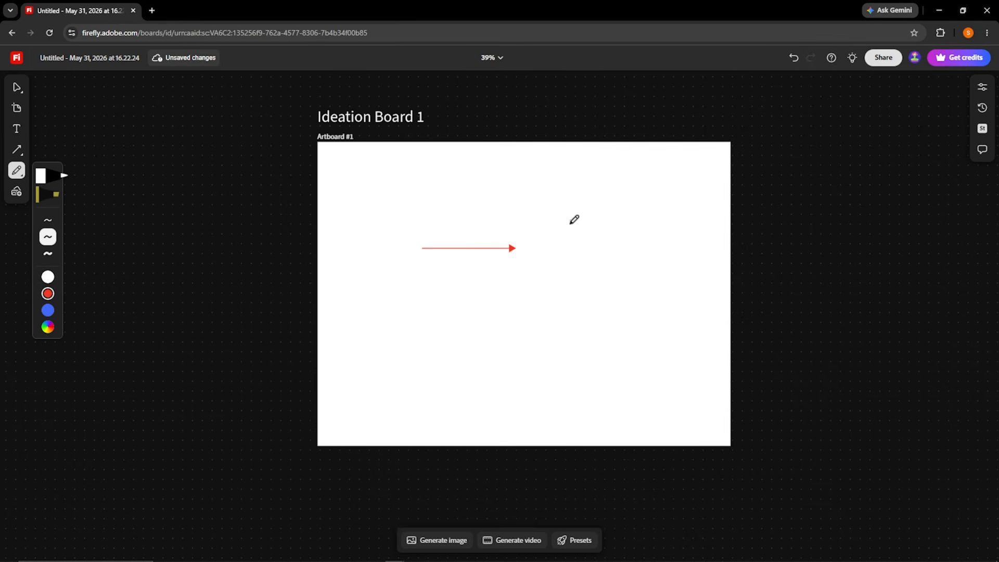
drag(570, 226, 570, 257)
drag(588, 218, 590, 261)
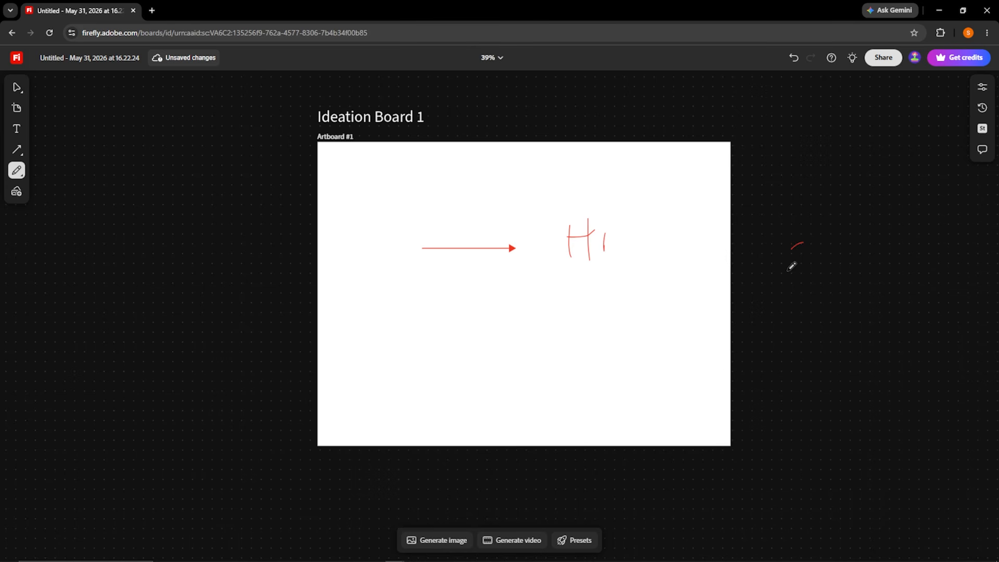
Mark over the handwritten Hi with yellow highlighter strokes.
click(16, 170)
click(41, 194)
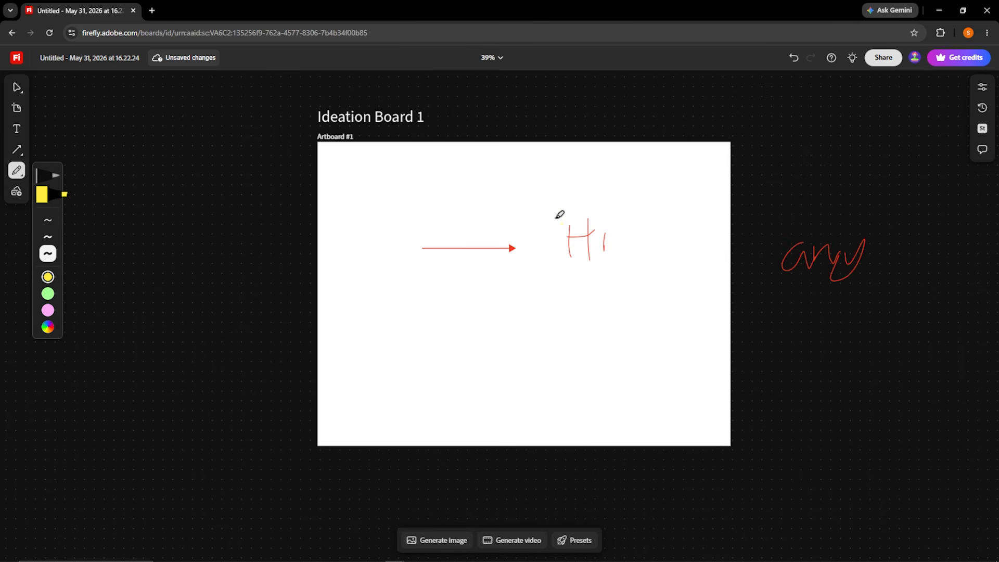
drag(559, 215, 620, 215)
drag(550, 235, 613, 235)
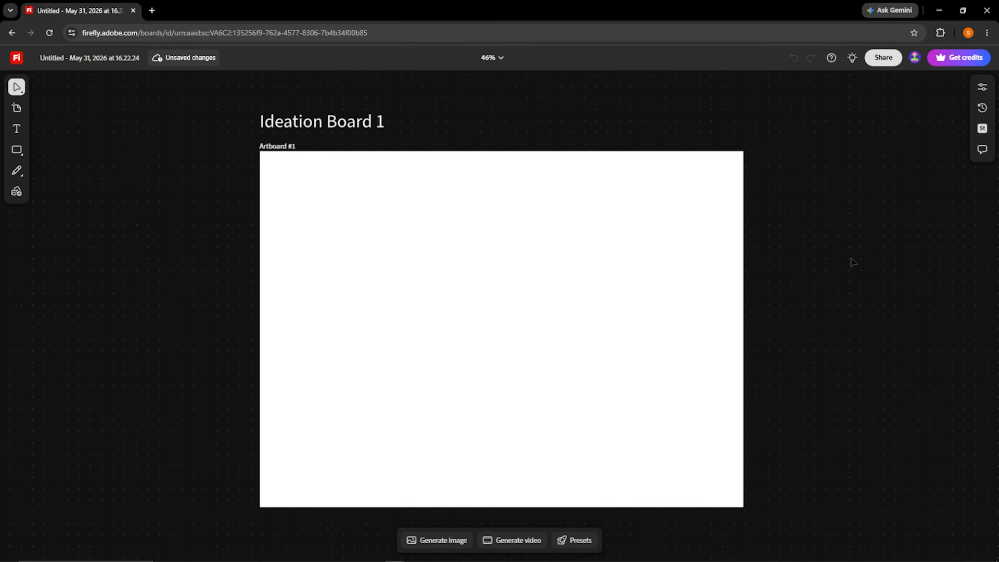
Bring the pink cloud landscape image onto the board and place it in the left half of the artboard.
drag(0, 238, 642, 246)
drag(750, 316, 417, 232)
click(798, 254)
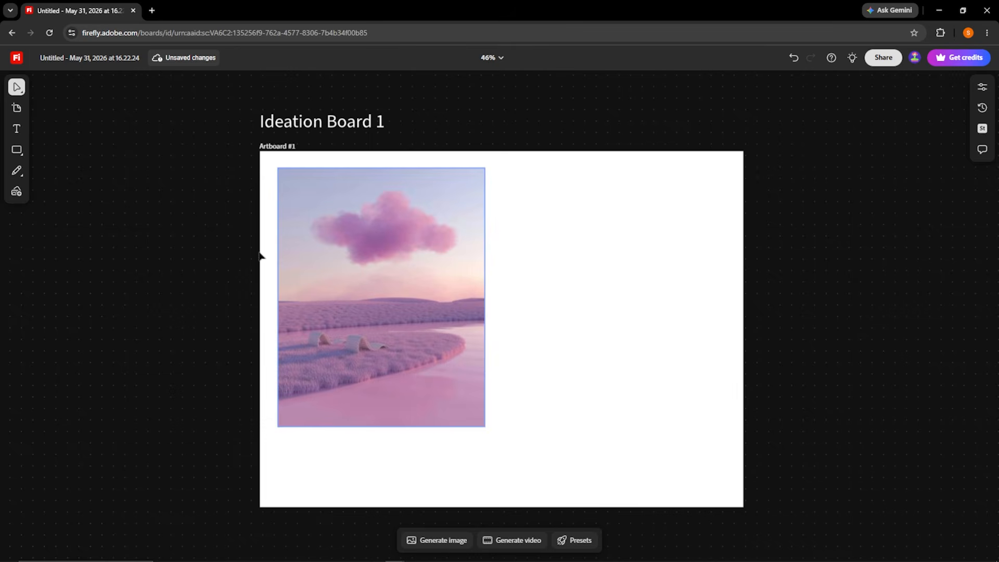
click(16, 196)
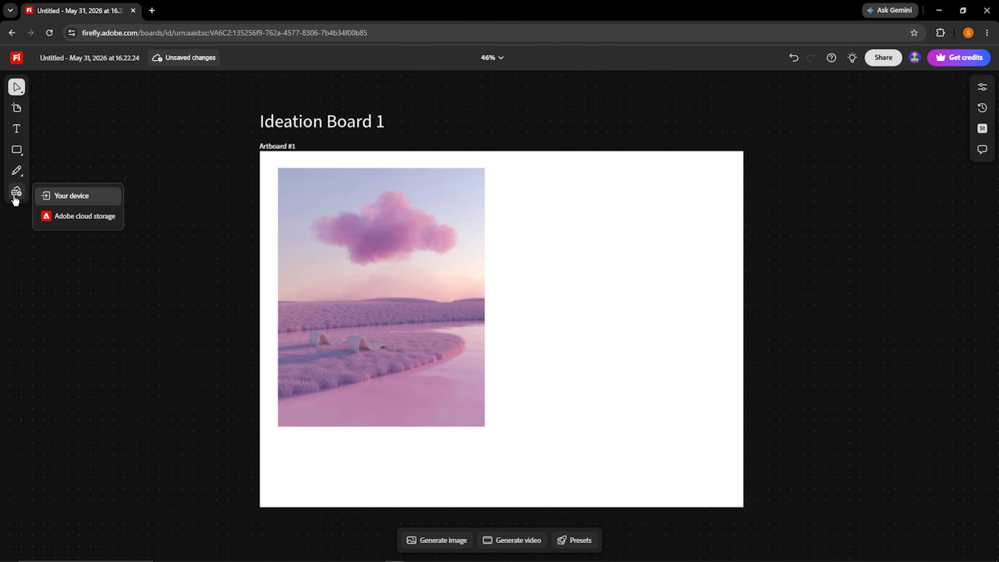
click(85, 197)
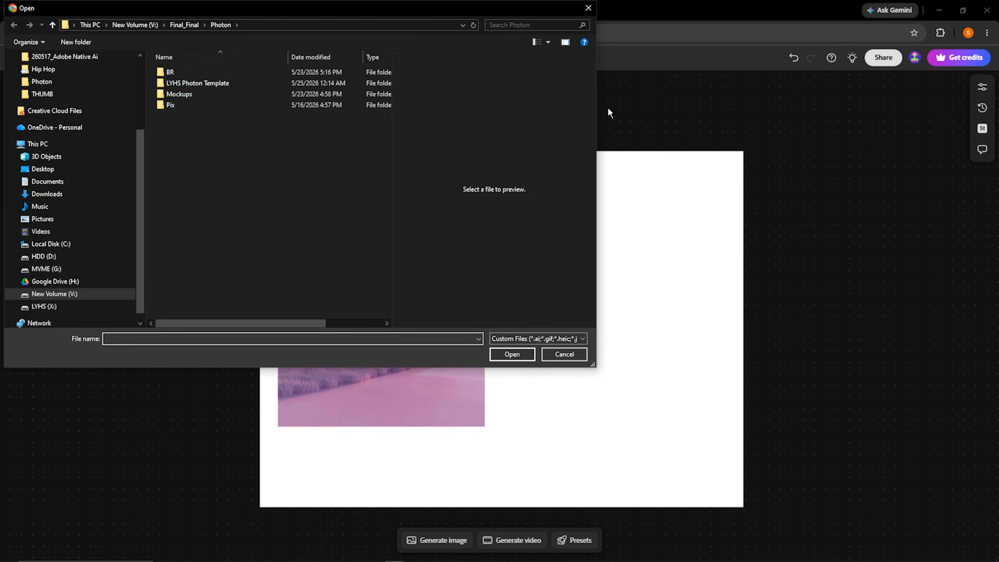
click(594, 9)
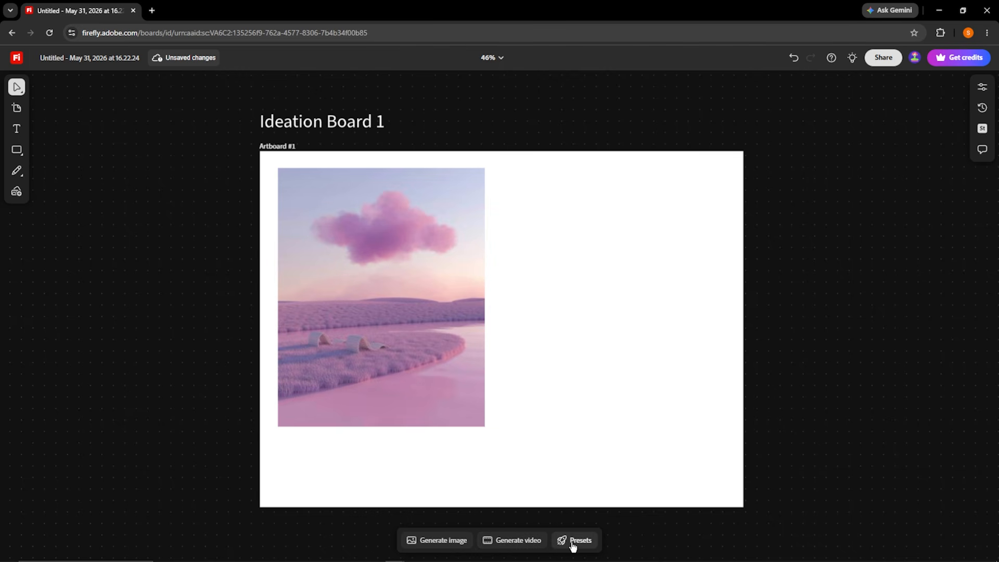
Start an image generation and fill its prompt with an automatic description sampled from the pink cloud image.
click(411, 542)
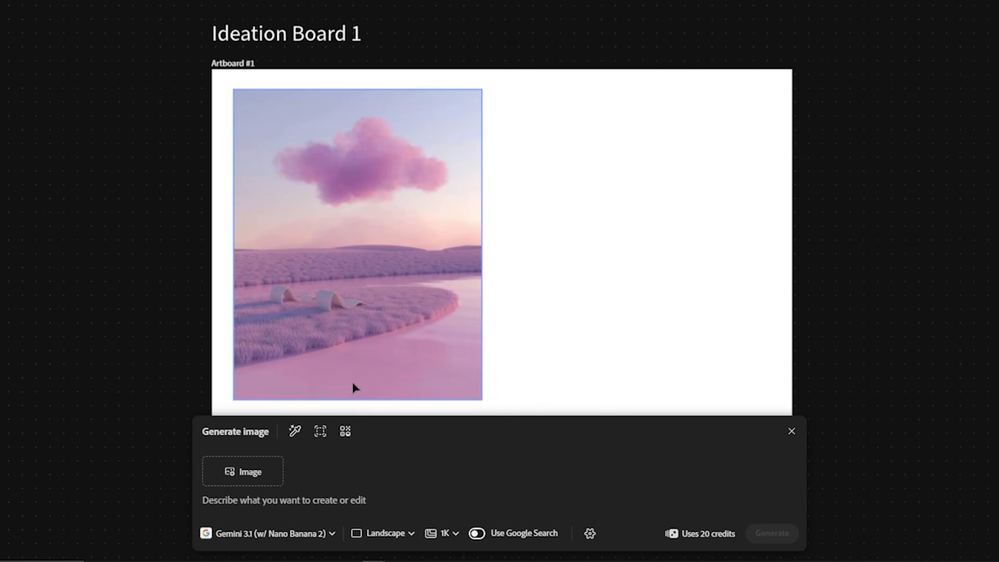
click(295, 432)
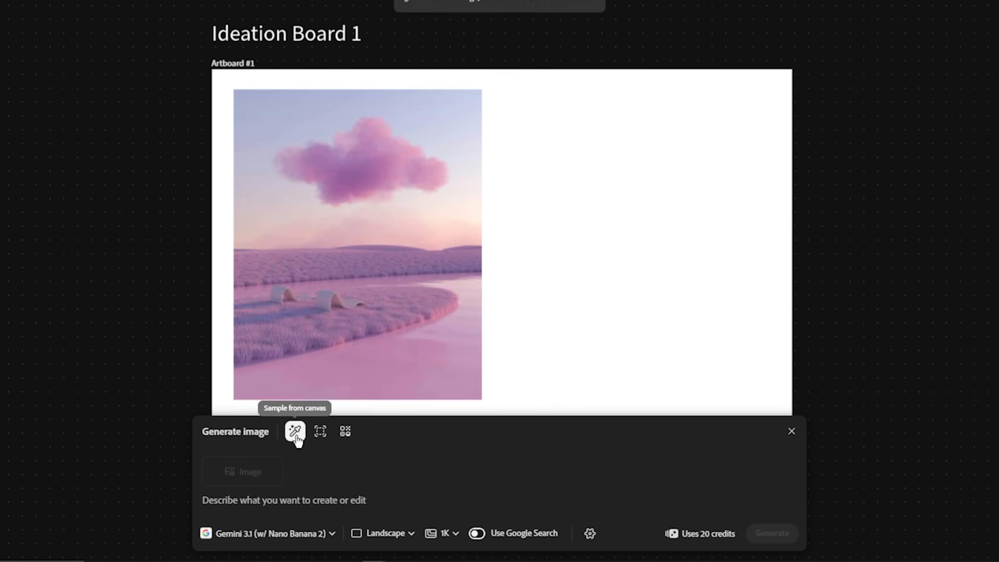
click(435, 276)
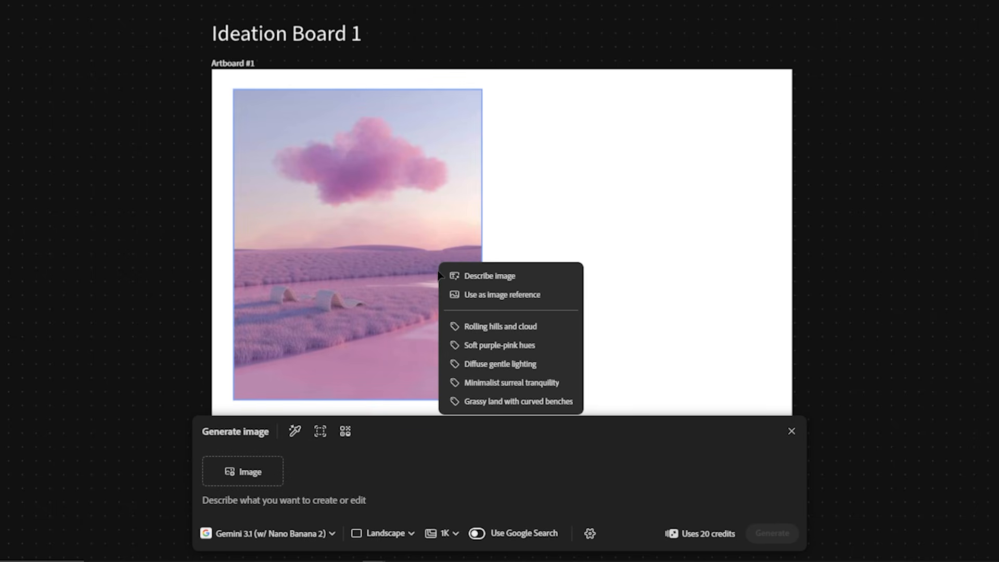
click(479, 284)
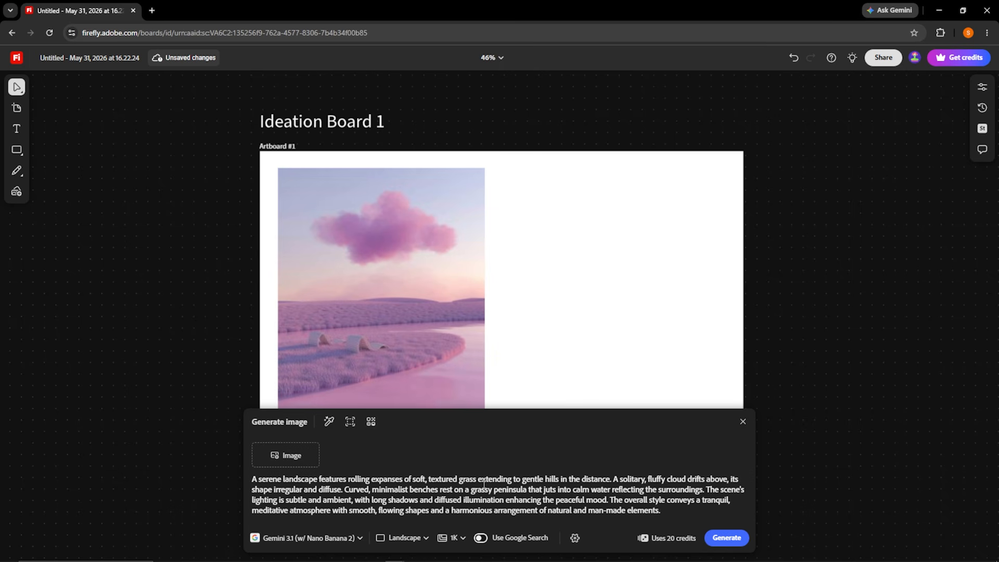
Set the aspect ratio to Portrait and the resolution to 2K, and generate the image with Gemini 3.1 (w/ Nano Banana 2).
click(312, 538)
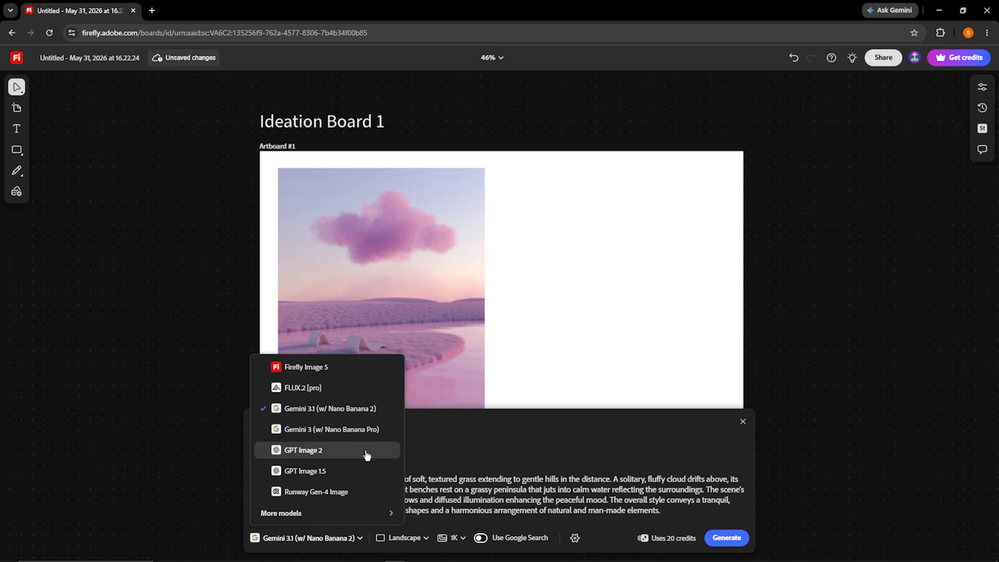
click(405, 537)
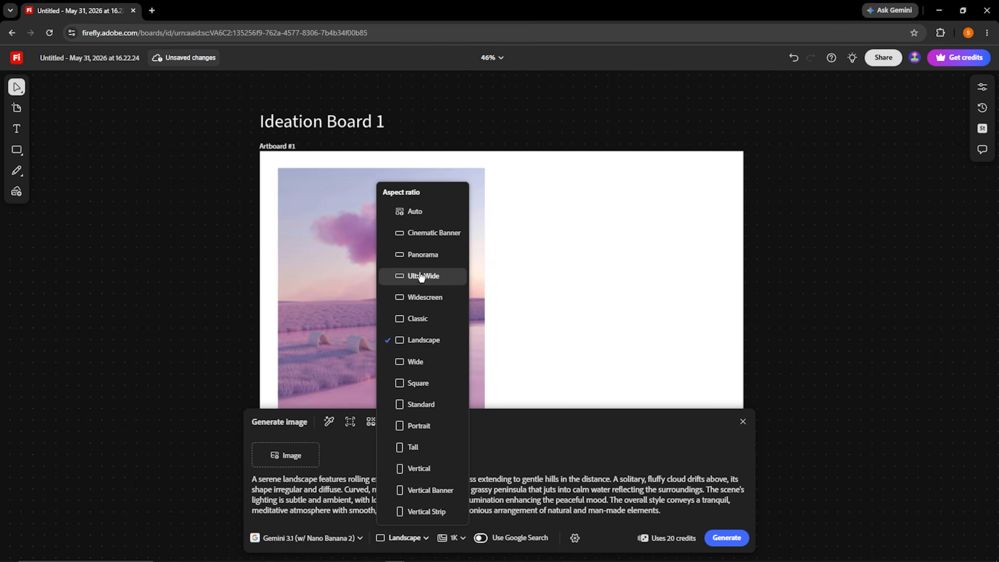
click(419, 426)
click(444, 538)
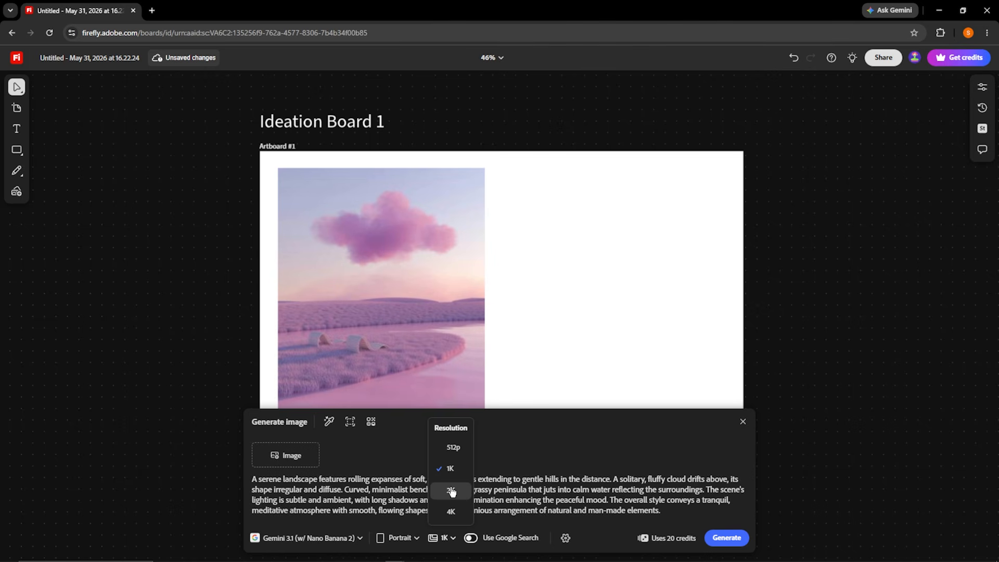
click(451, 490)
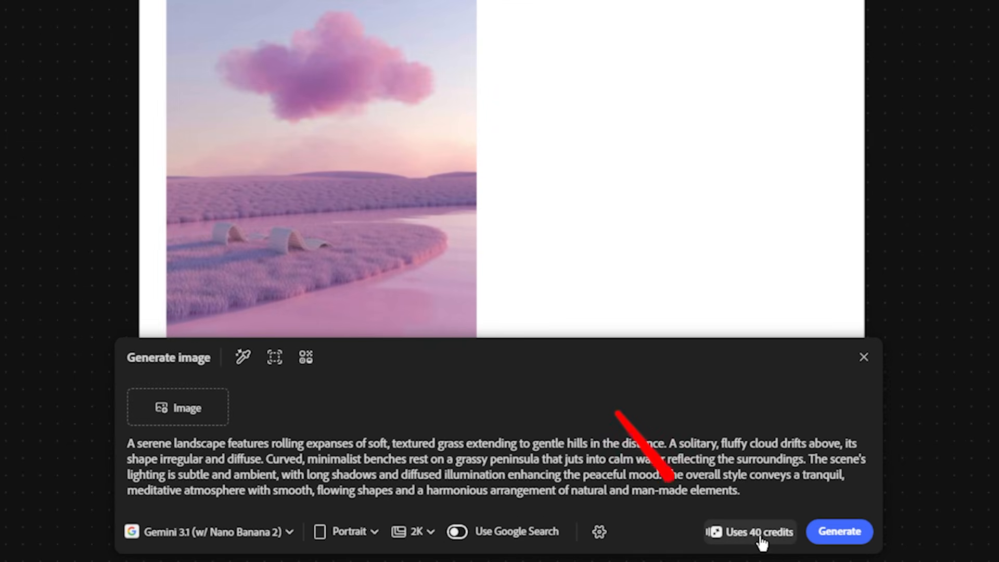
click(834, 534)
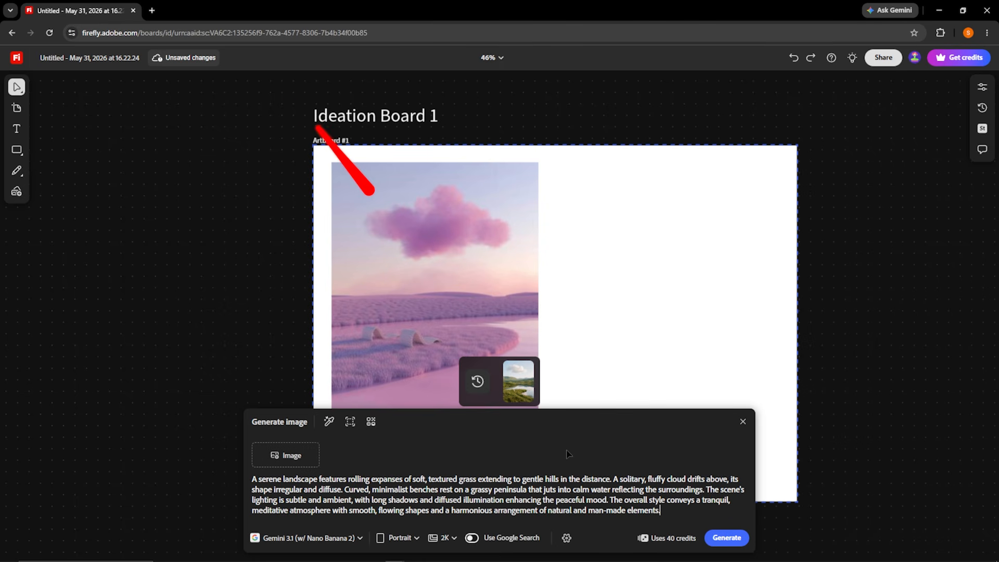
Place the generated green lake landscape on the artboard beside the pink cloud image, and close the image generation prompt.
mouse_move(515, 378)
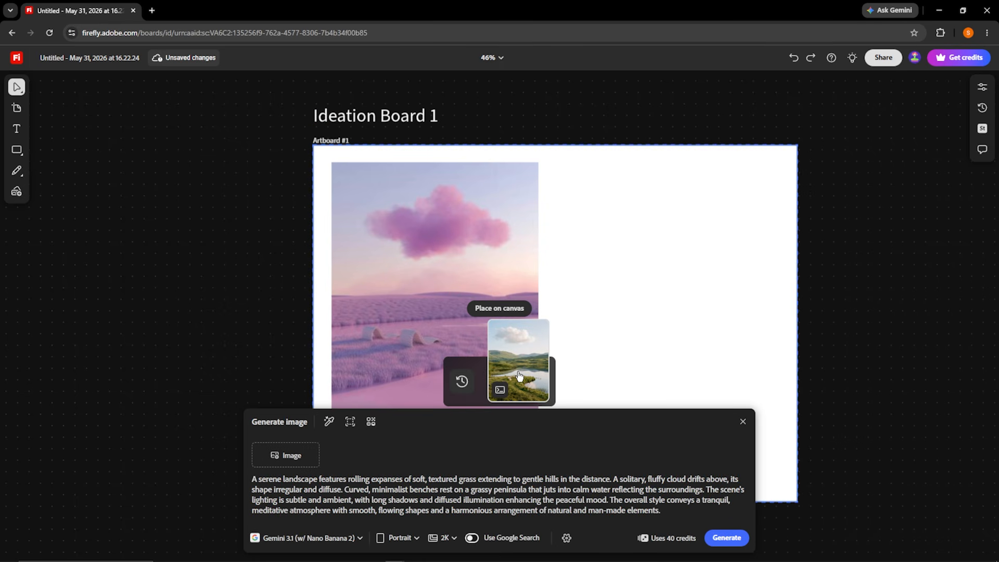
click(521, 374)
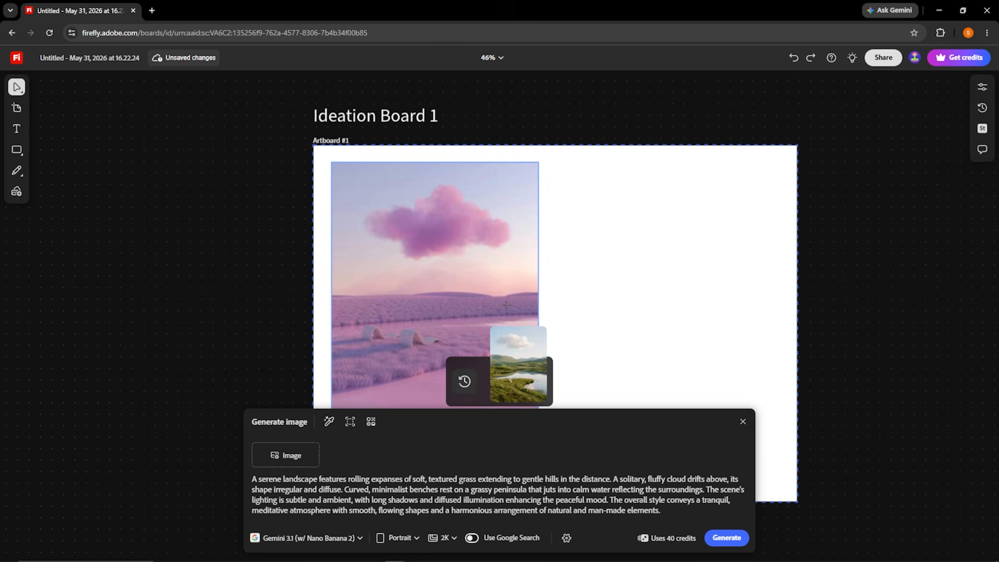
click(553, 162)
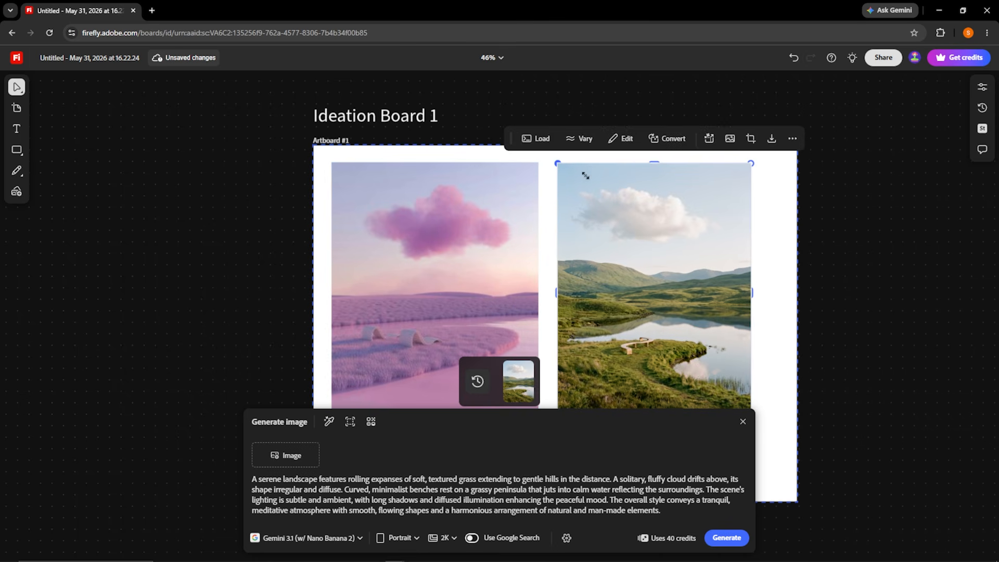
click(931, 250)
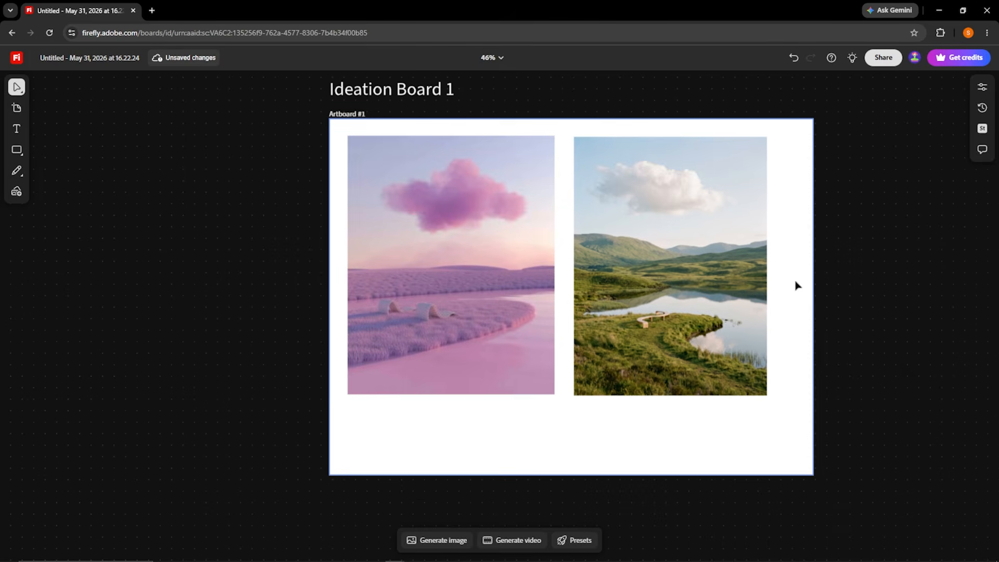
Select the generated green landscape on the artboard and check its badge for the model that made it.
scroll(658, 324, up, 3)
drag(657, 325, 690, 370)
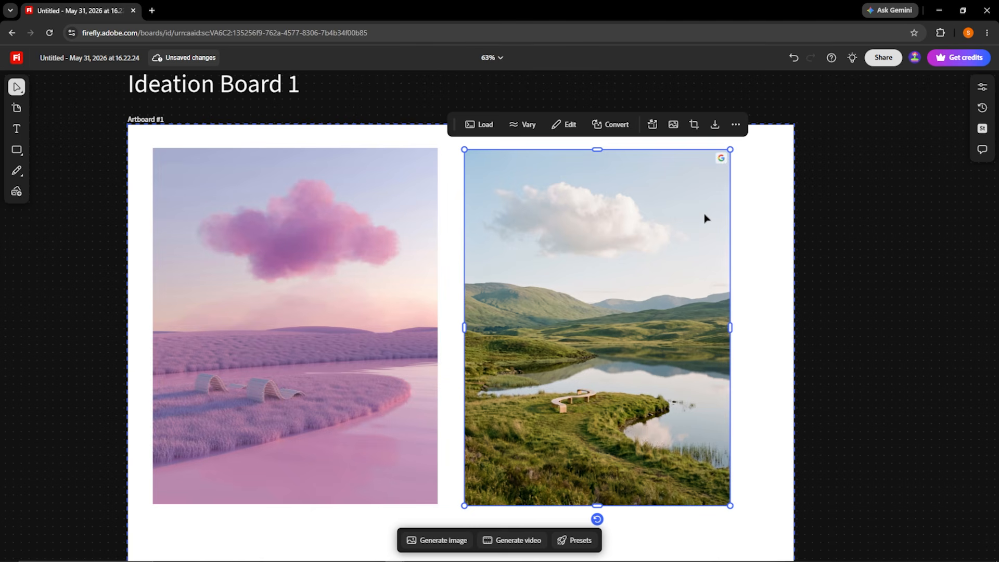
mouse_move(723, 159)
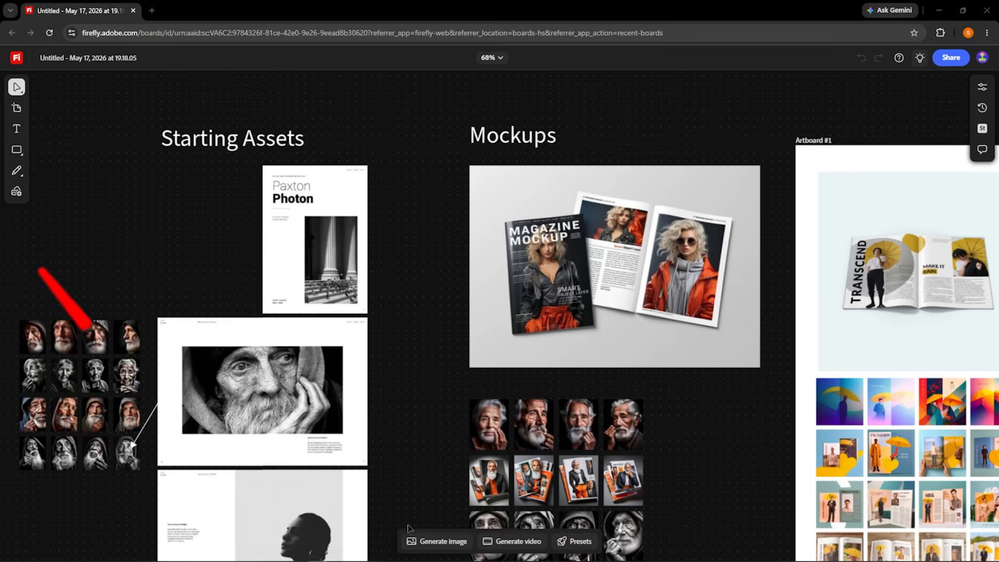
Start an image generation on the board holding the Starting Assets and Mockups.
click(416, 538)
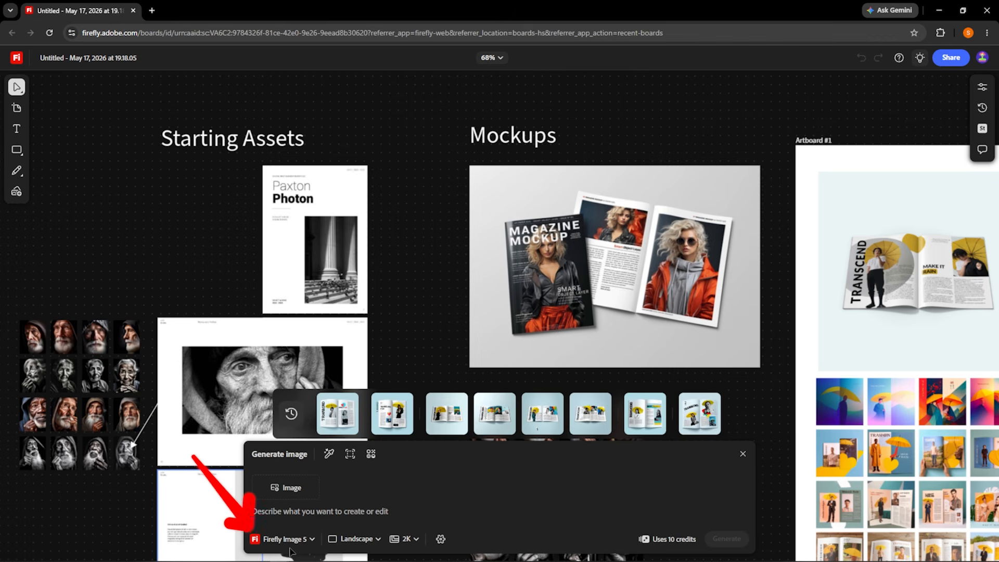
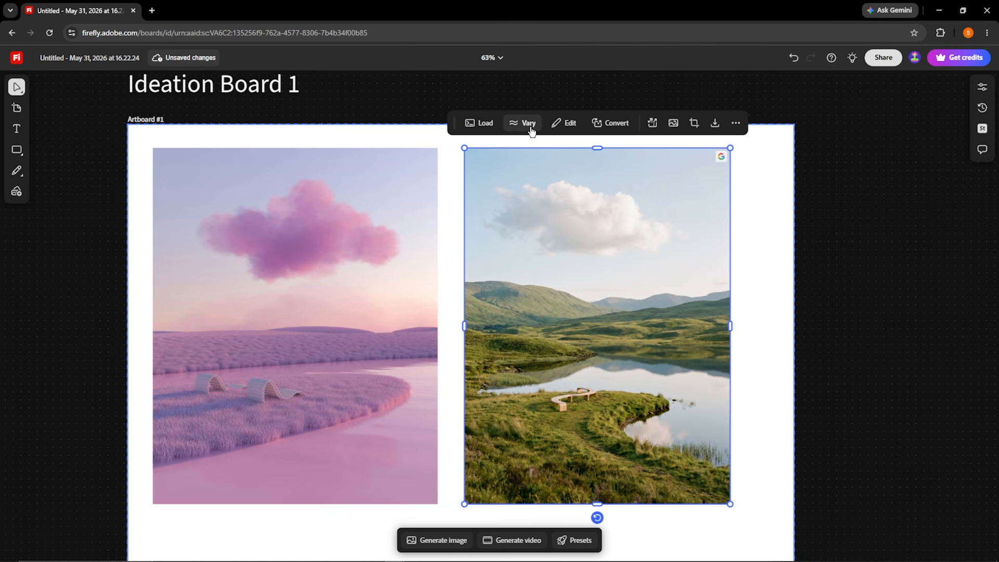
Open the Vary options for the green lake landscape and examine the variations in the More like this grid row by row.
click(531, 130)
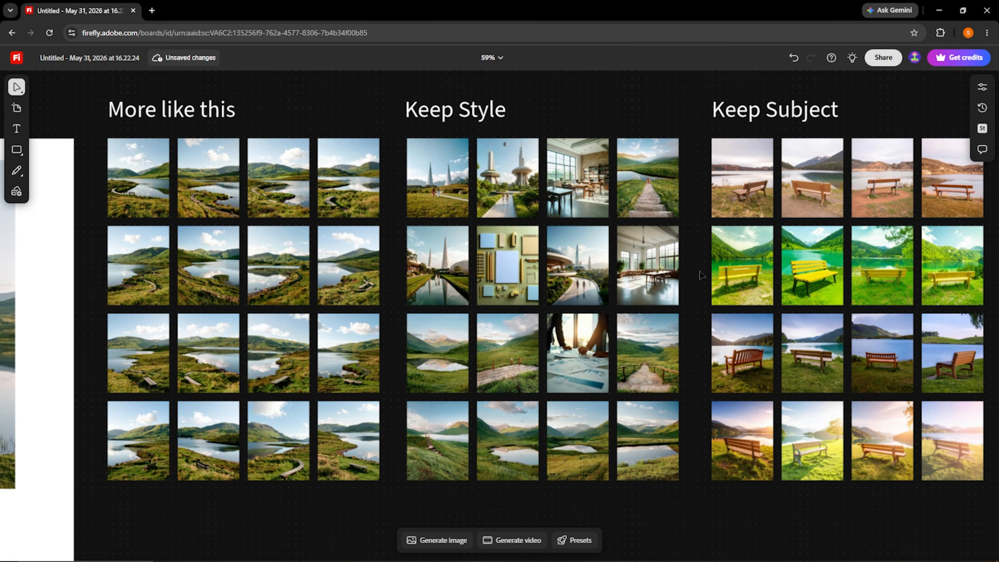
drag(699, 271, 896, 309)
scroll(378, 174, up, 10)
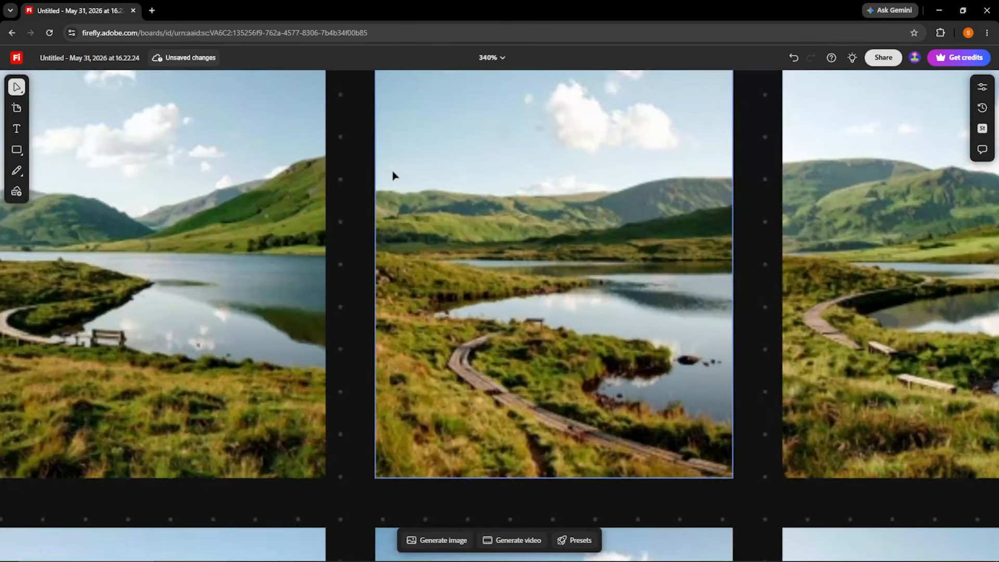
scroll(430, 206, down, 5)
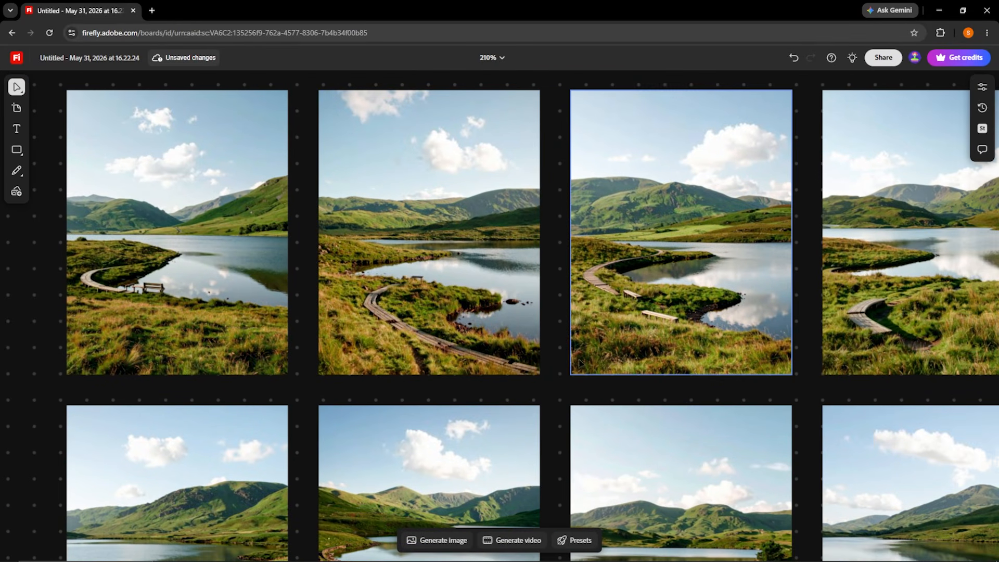
scroll(553, 287, down, 3)
scroll(566, 223, down, 3)
scroll(566, 222, down, 7)
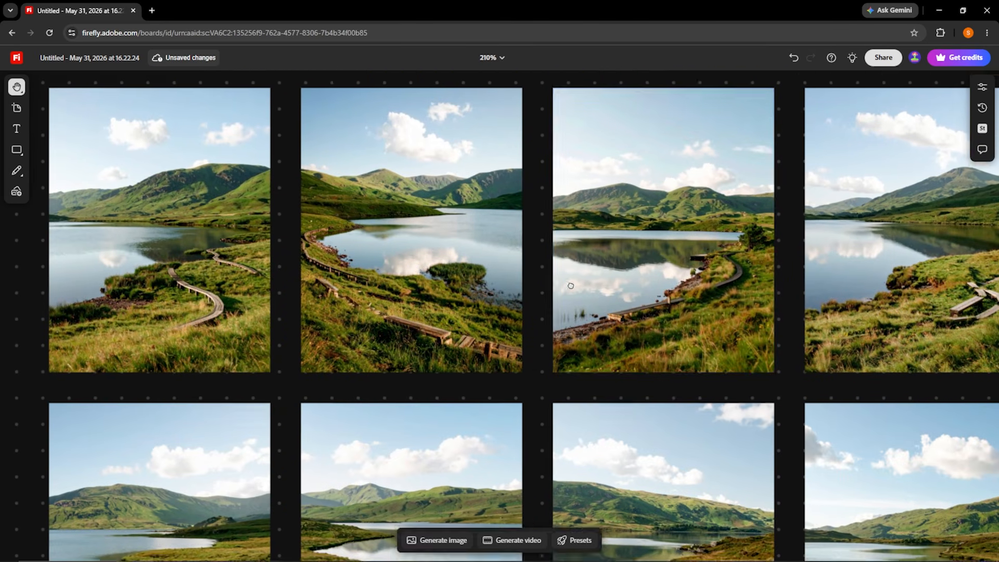
scroll(631, 128, down, 3)
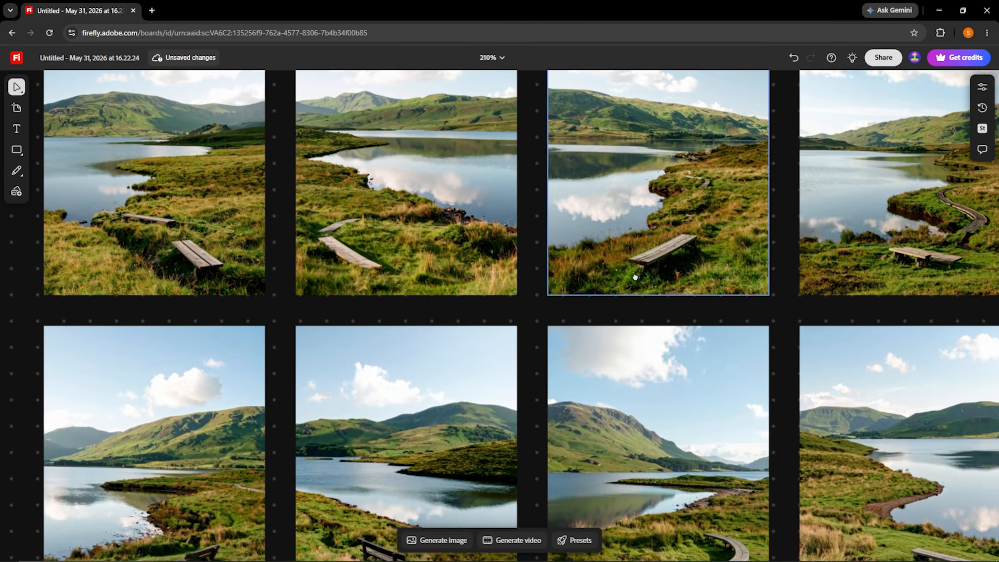
scroll(632, 192, down, 5)
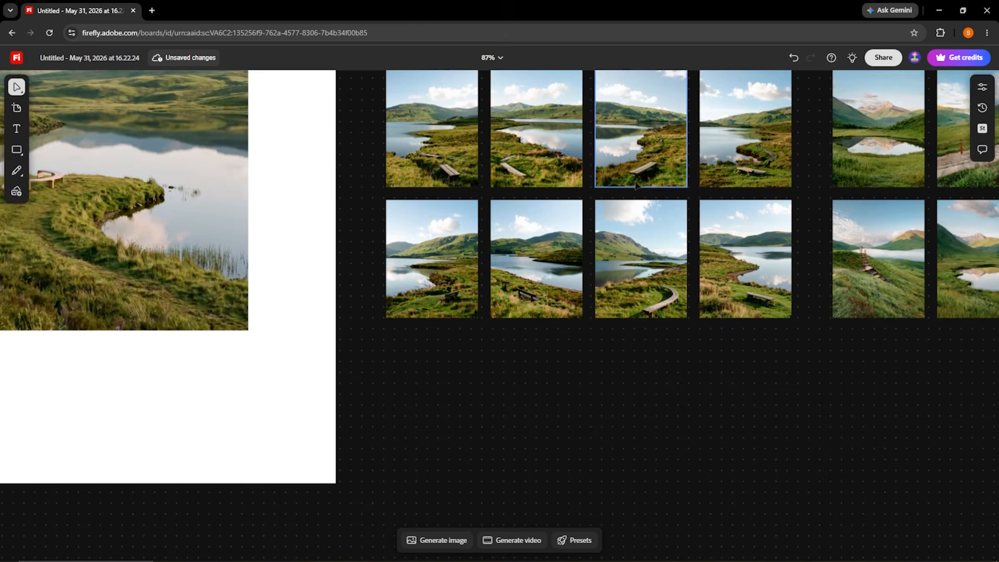
Examine the Keep Style variations of the landscape up close, from the first row to the last.
drag(647, 167, 386, 348)
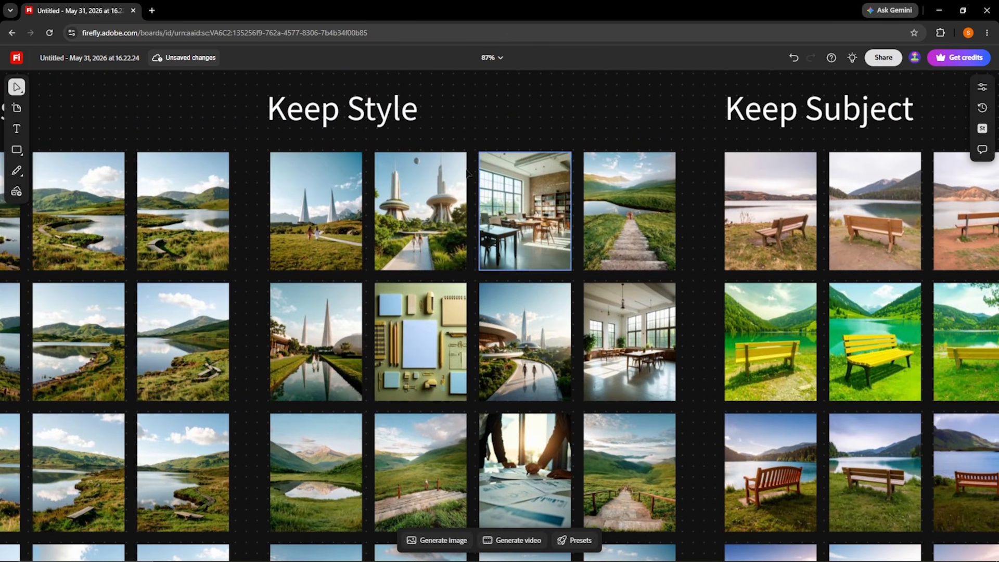
scroll(446, 201, up, 5)
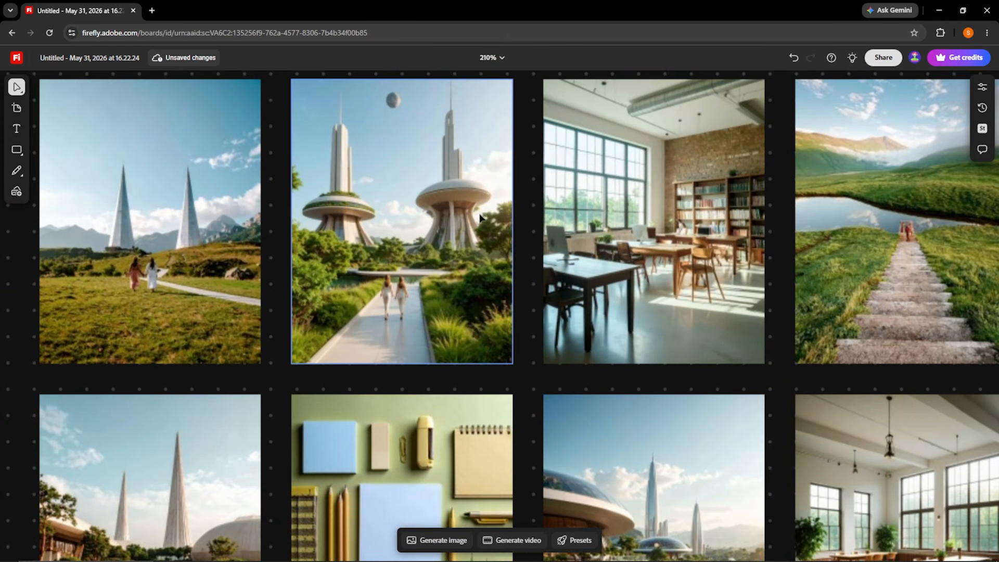
scroll(481, 218, down, 1)
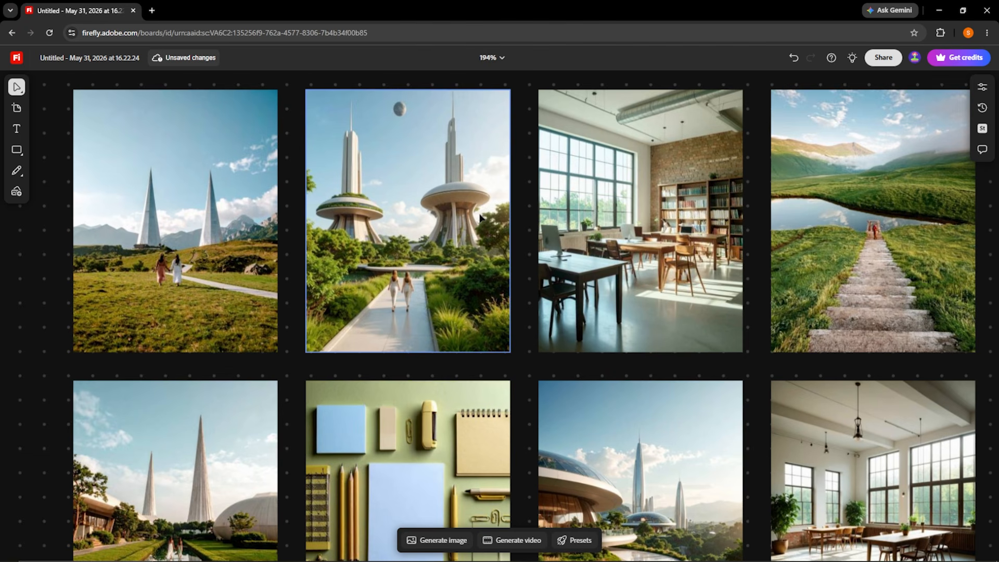
scroll(479, 217, down, 8)
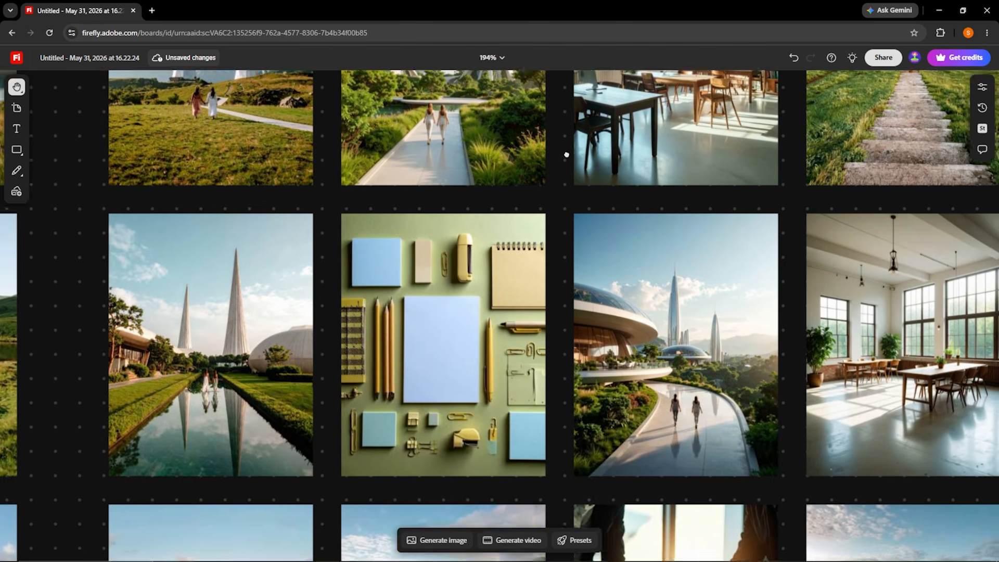
scroll(604, 362, down, 2)
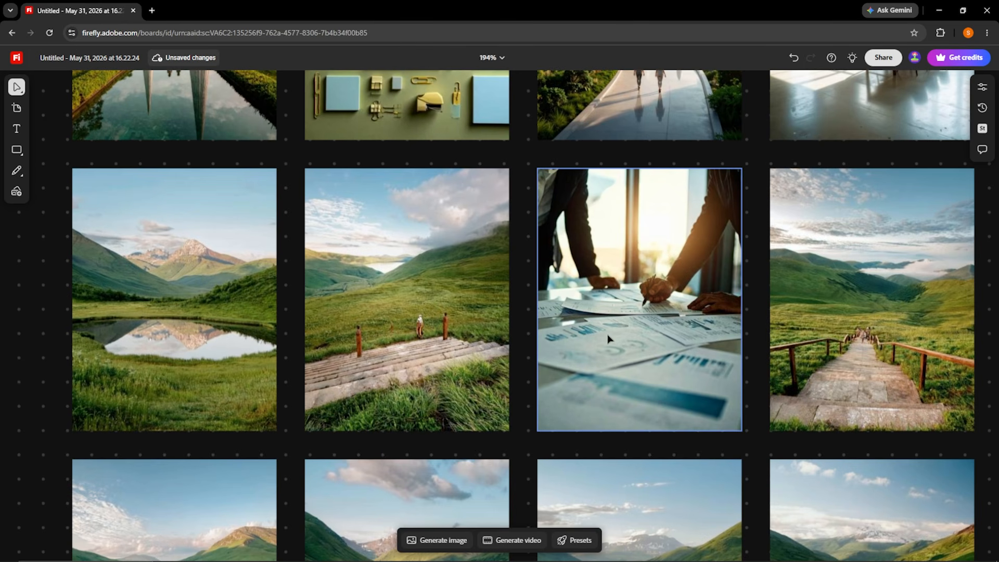
mouse_move(608, 338)
mouse_down()
mouse_move(636, 223)
mouse_move(605, 342)
mouse_up()
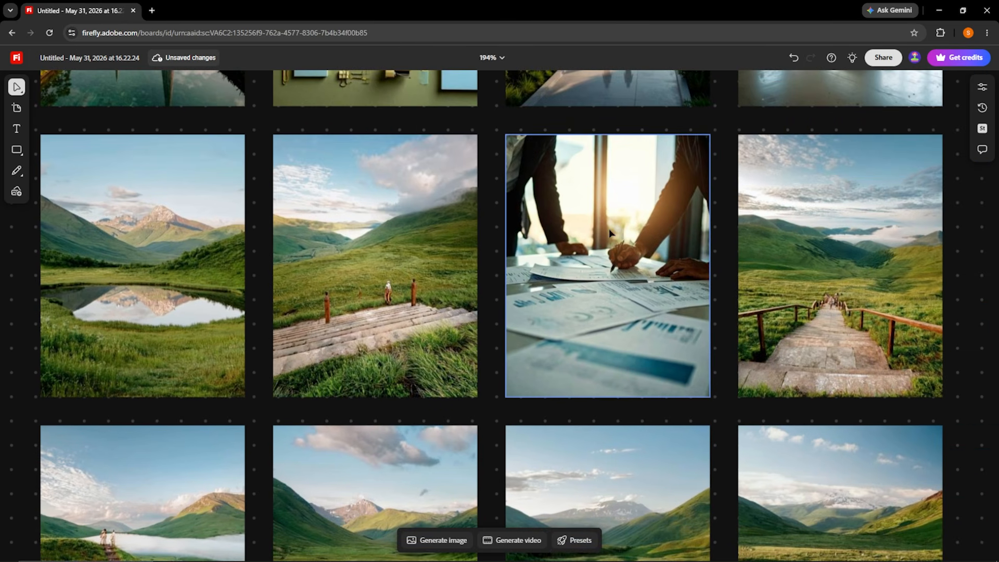
scroll(635, 311, down, 4)
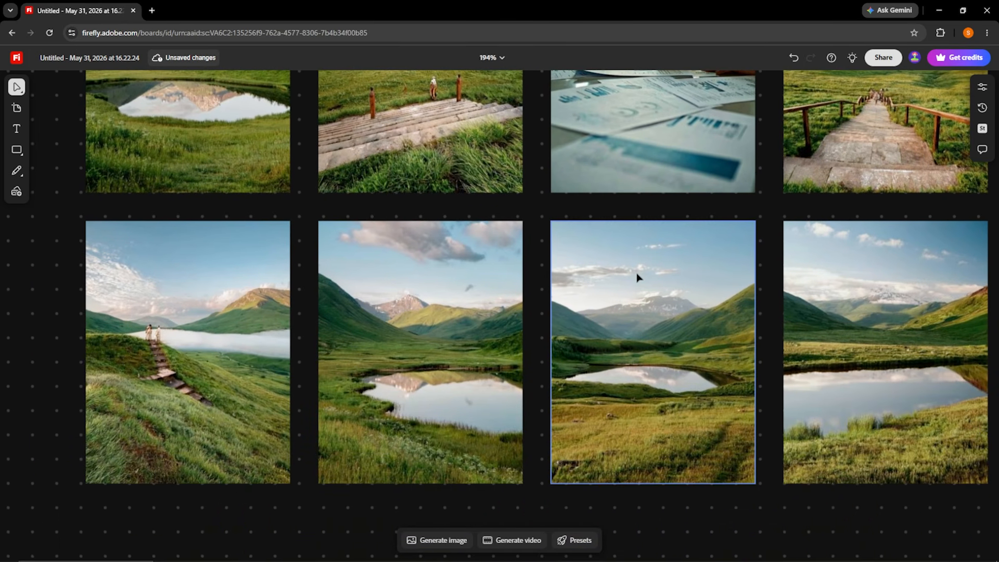
scroll(602, 317, down, 1)
scroll(602, 312, down, 10)
Compare the curved bench in the original green landscape with the benches in the Keep Subject variations.
drag(602, 312, 489, 339)
drag(345, 291, 568, 252)
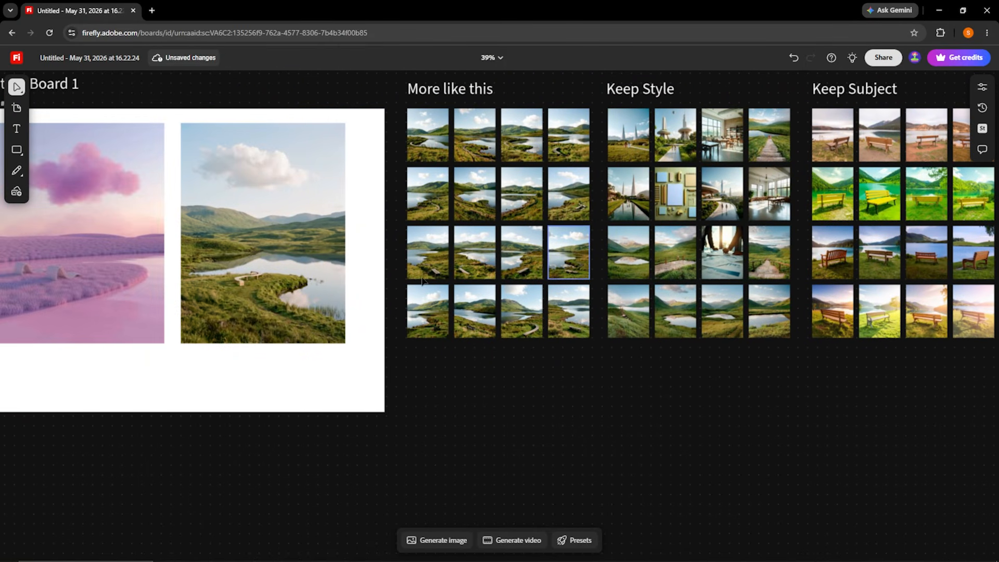
scroll(213, 255, up, 6)
scroll(235, 312, up, 4)
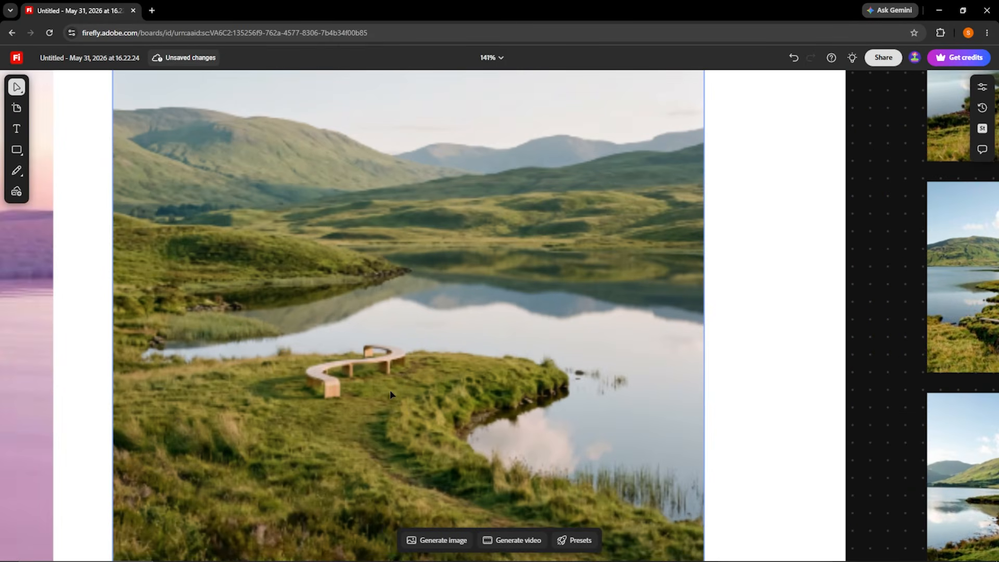
scroll(398, 364, down, 6)
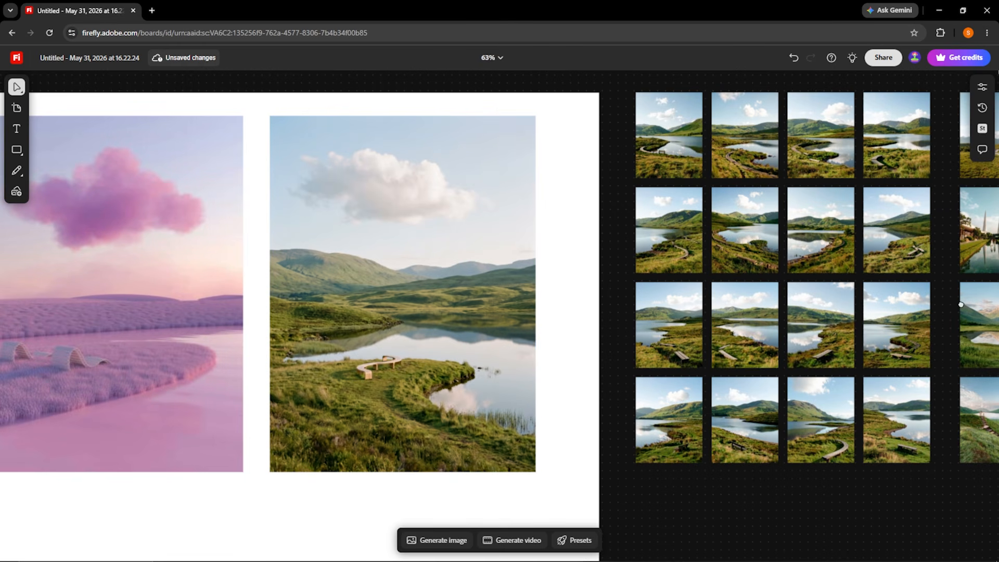
drag(935, 305, 479, 290)
drag(890, 283, 451, 296)
scroll(590, 214, up, 2)
scroll(590, 213, up, 3)
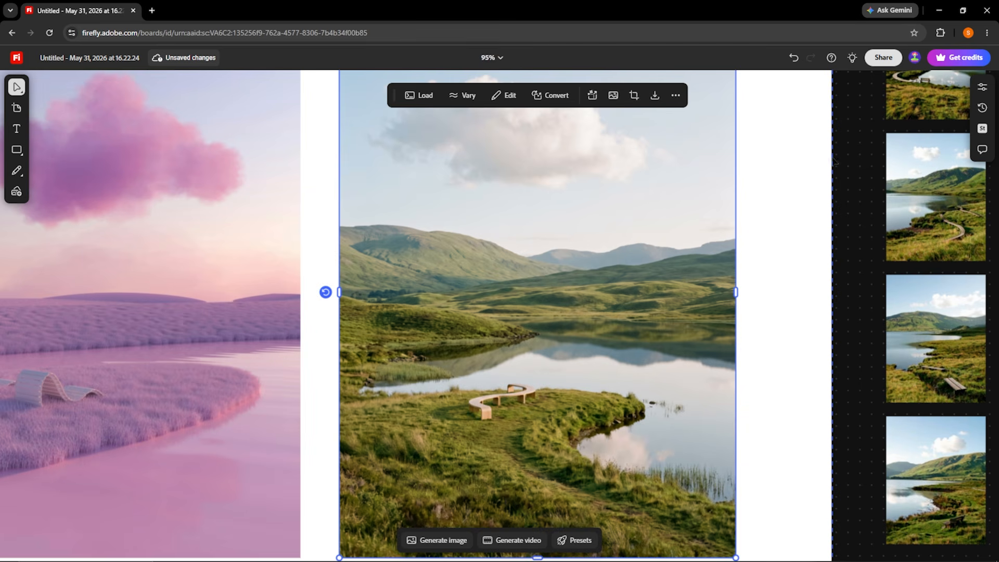
Insert a "person dancing in a white dress" into the green landscape, brushing an oval area on the shore just left of the curved bench.
click(505, 95)
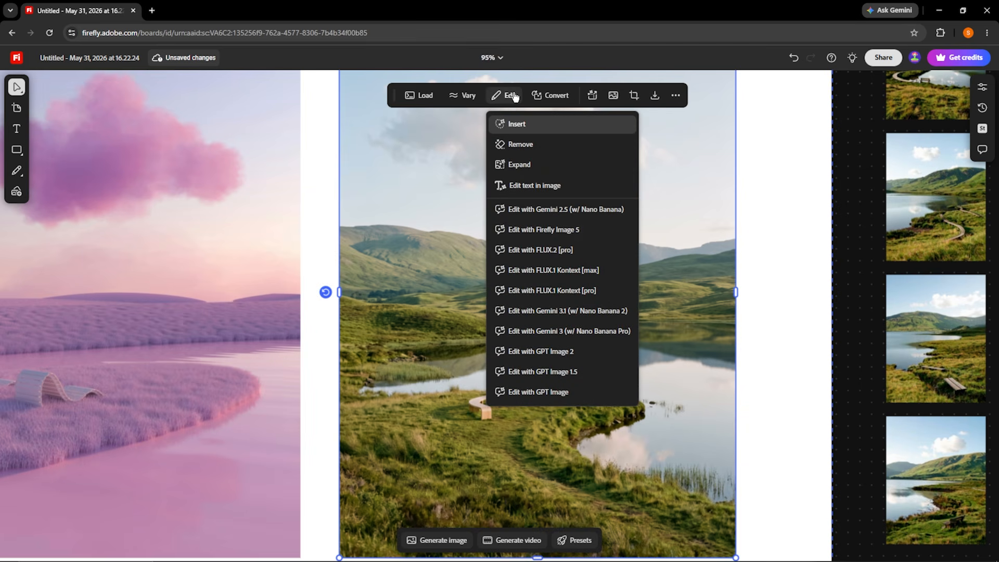
click(535, 127)
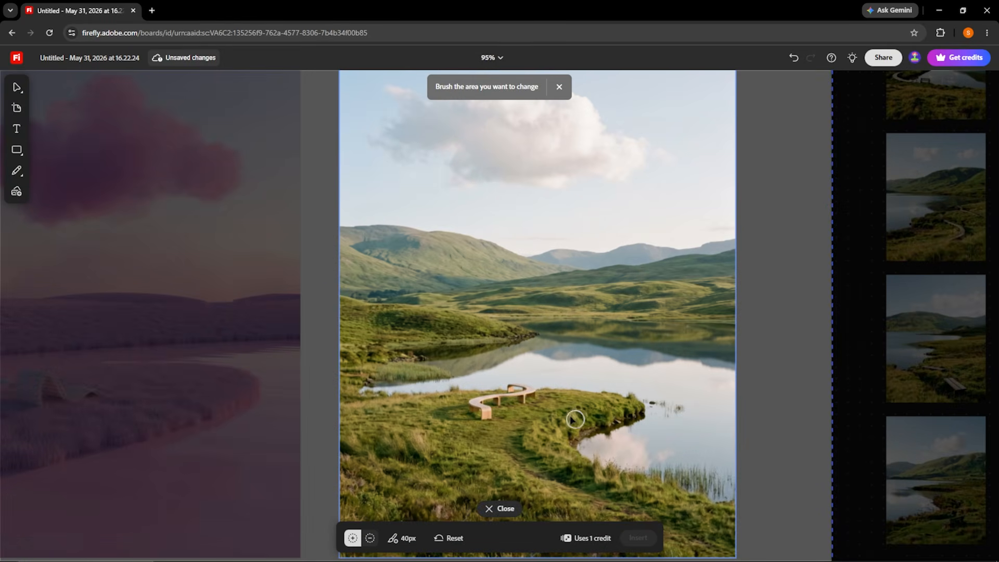
mouse_move(430, 414)
mouse_down()
mouse_move(416, 383)
mouse_move(425, 348)
mouse_move(441, 339)
mouse_move(457, 376)
mouse_move(451, 409)
mouse_move(436, 423)
mouse_move(424, 393)
mouse_move(434, 350)
mouse_move(437, 416)
mouse_move(428, 395)
mouse_up()
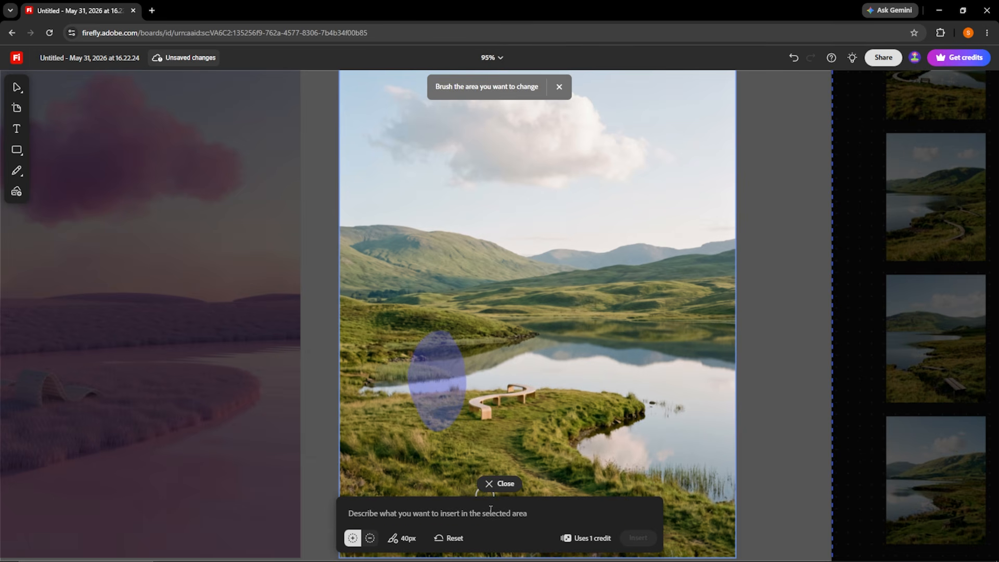
text(person dancing in a white dress)
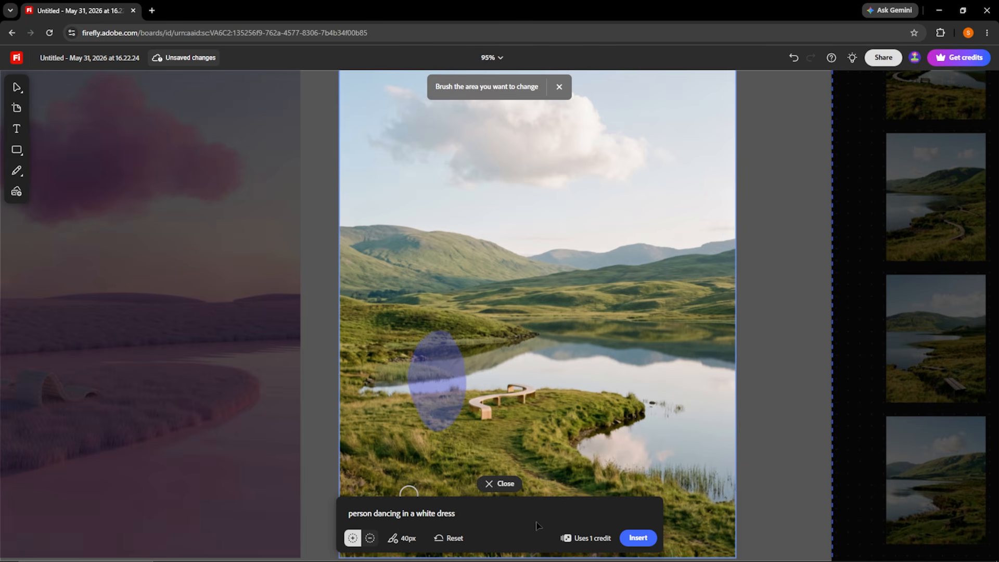
click(638, 538)
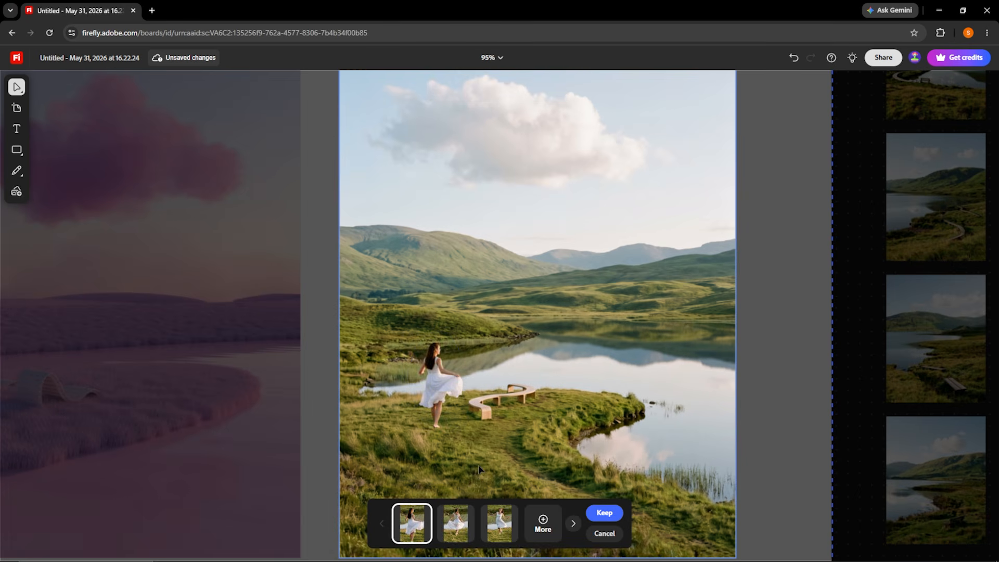
Compare the three generated dancer options and keep the first one.
click(458, 528)
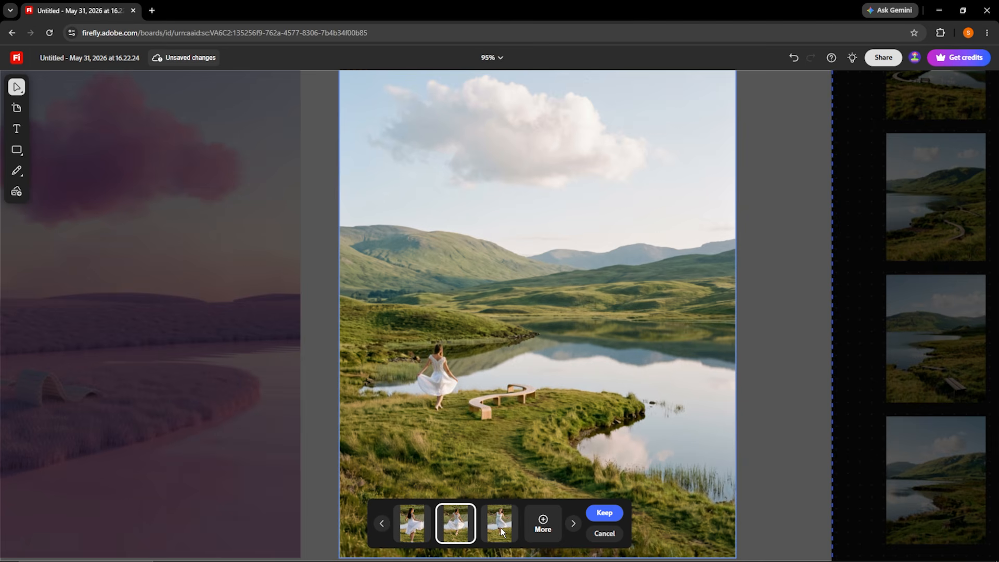
click(500, 527)
scroll(453, 385, up, 5)
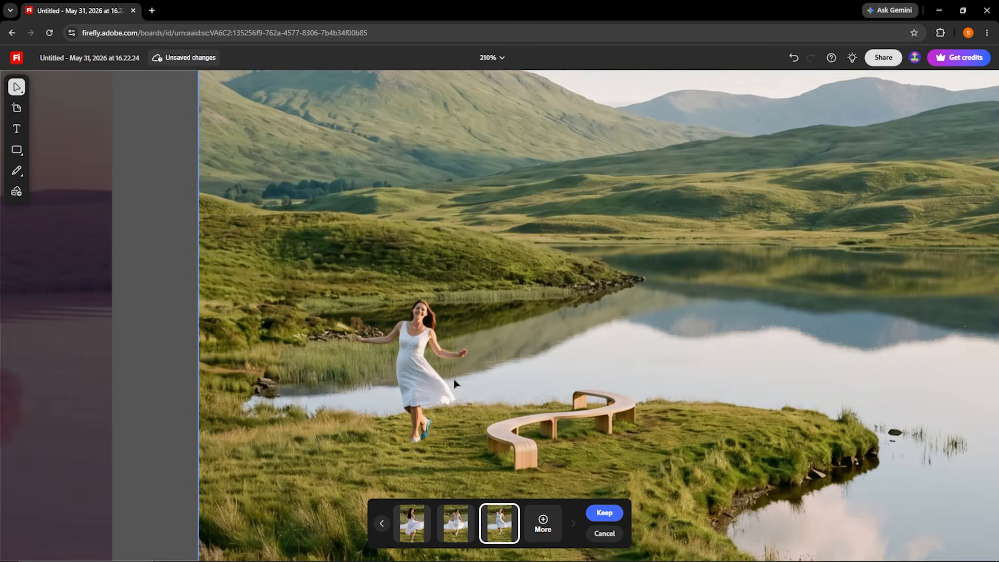
scroll(455, 396, down, 2)
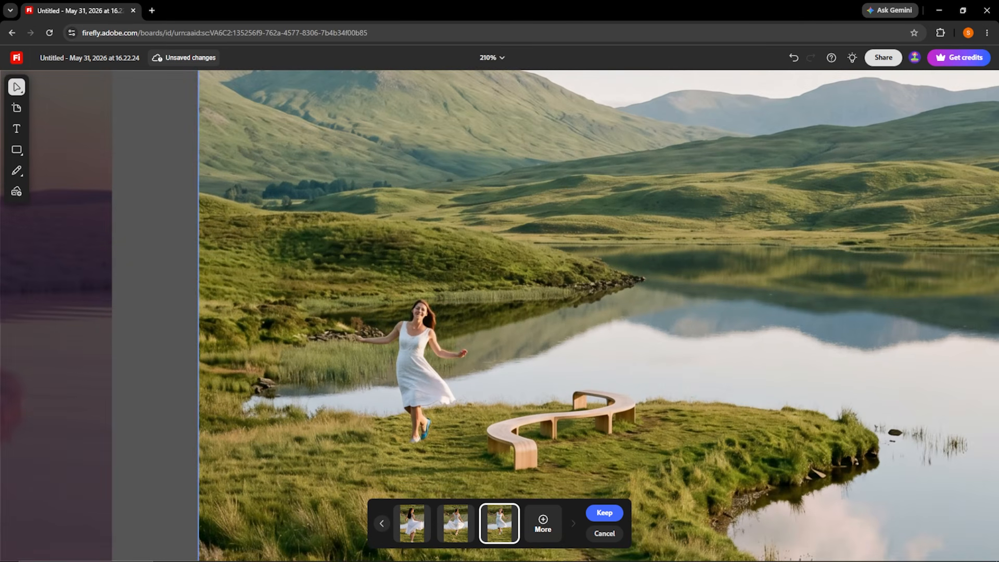
click(461, 525)
click(416, 529)
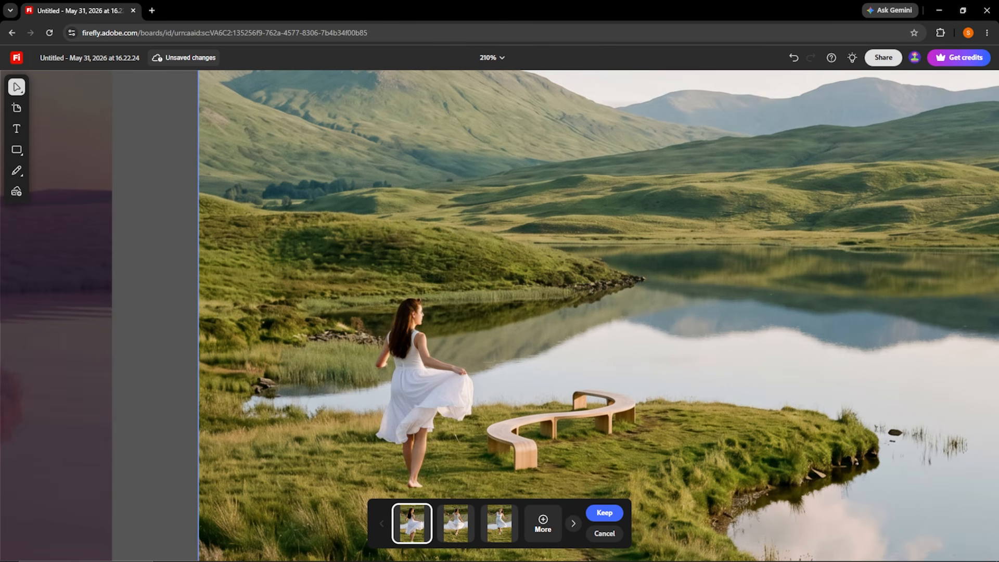
scroll(587, 355, down, 5)
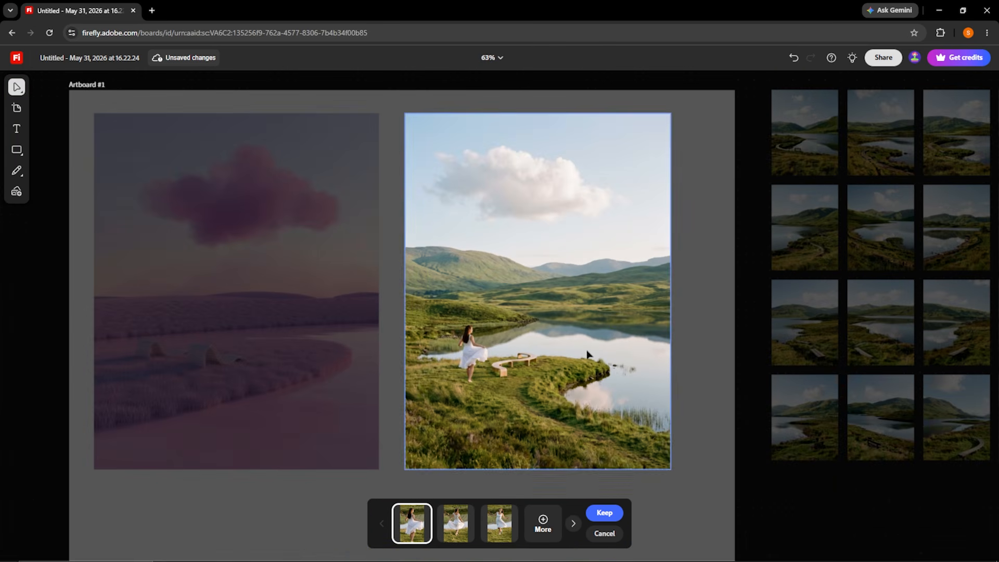
scroll(590, 343, up, 2)
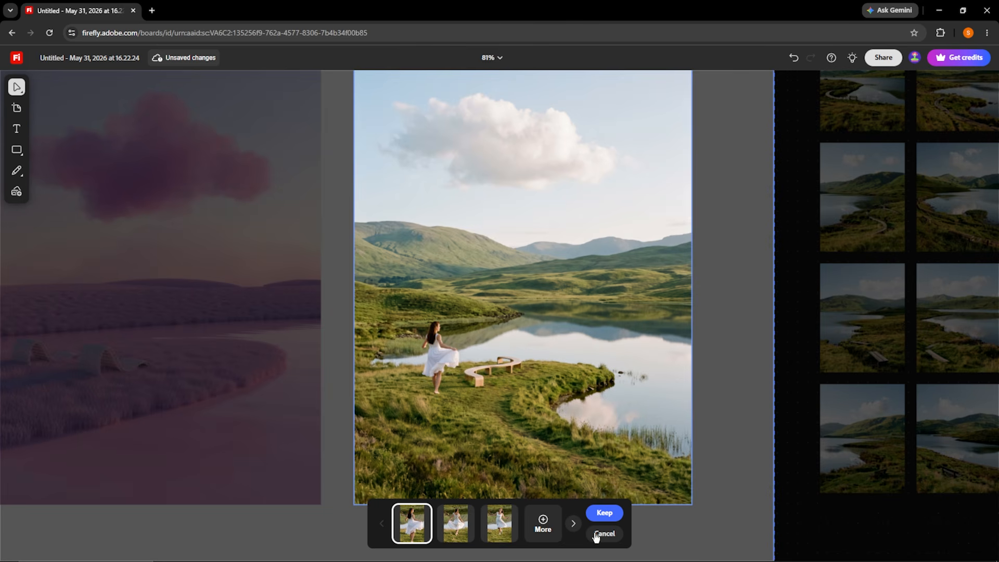
click(603, 513)
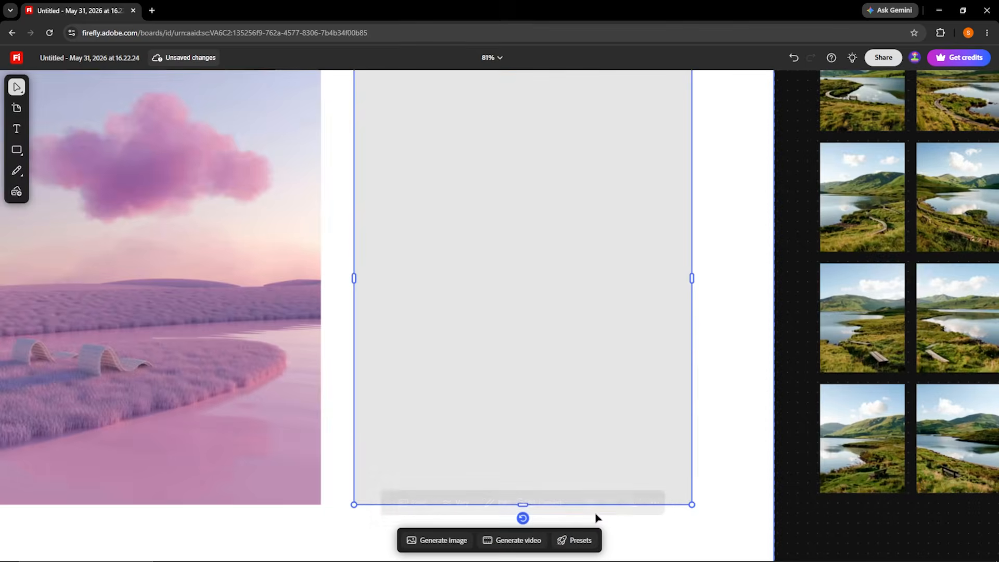
Remove the large white cloud from the landscape by brushing over it with a 78 px brush.
scroll(566, 205, up, 1)
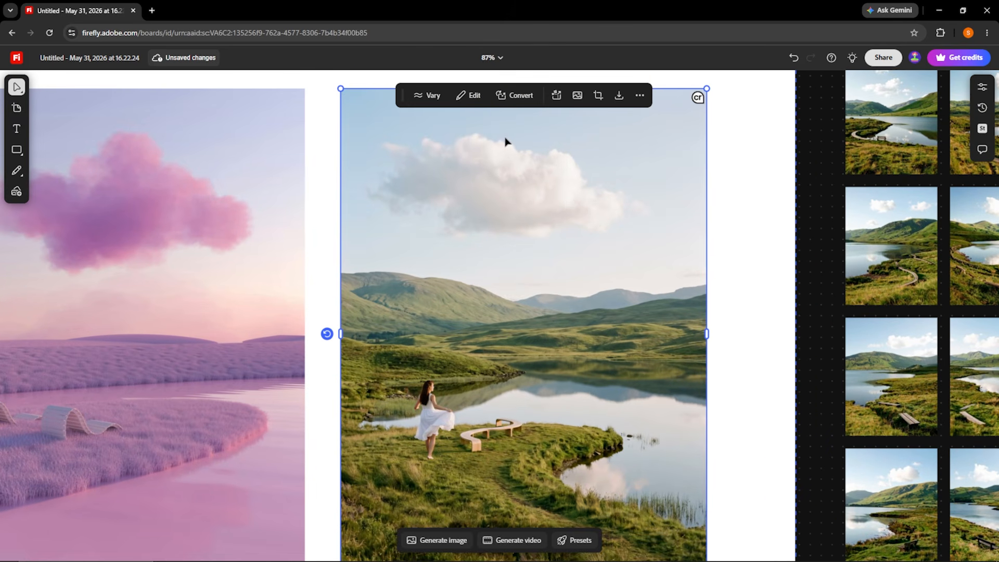
click(470, 95)
click(486, 145)
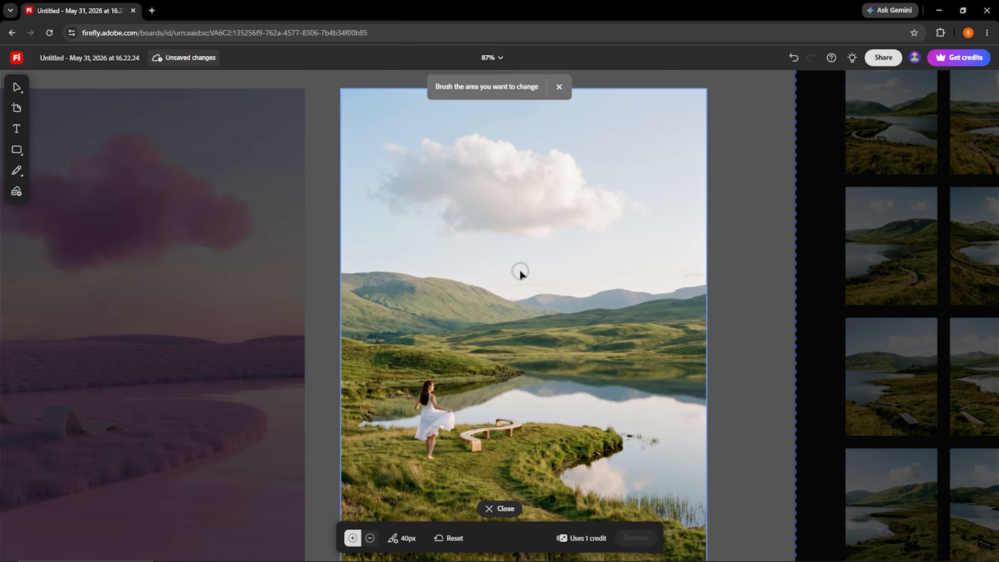
click(401, 538)
drag(363, 507, 386, 507)
mouse_move(453, 152)
mouse_down()
mouse_move(360, 170)
mouse_move(386, 203)
mouse_move(430, 225)
mouse_move(476, 219)
mouse_move(477, 170)
mouse_move(459, 164)
mouse_move(513, 156)
mouse_move(480, 178)
mouse_move(494, 223)
mouse_move(533, 246)
mouse_move(578, 231)
mouse_move(558, 220)
mouse_move(630, 227)
mouse_move(671, 215)
mouse_move(575, 198)
mouse_move(578, 211)
mouse_move(569, 181)
mouse_move(537, 182)
mouse_move(549, 161)
mouse_move(622, 179)
mouse_up()
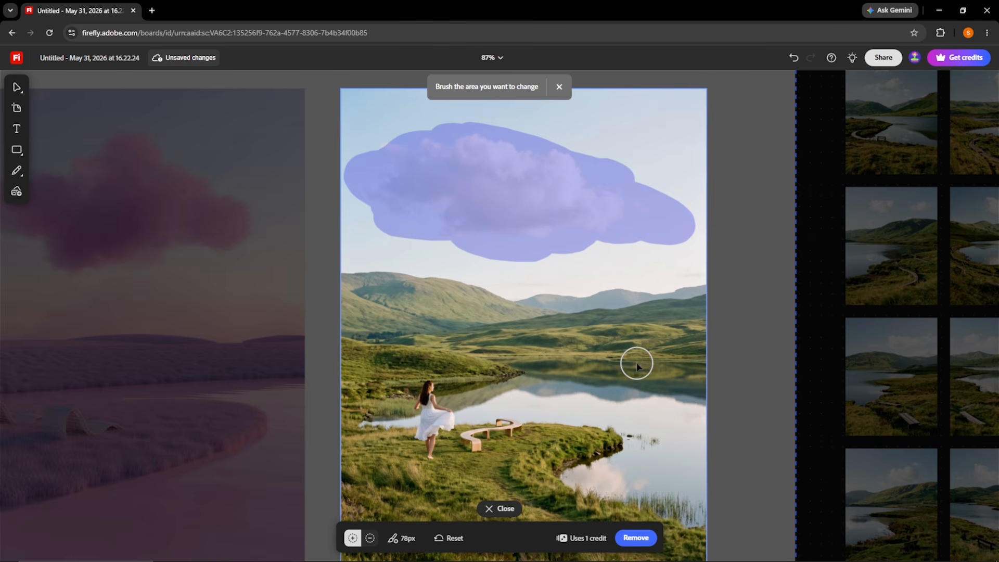
click(634, 539)
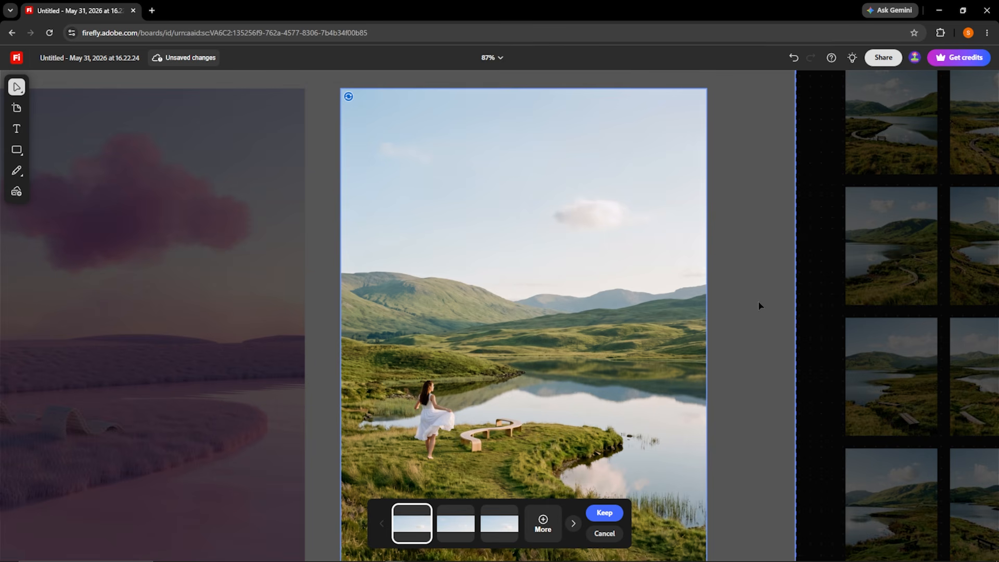
Preview the other cloud-removal results and choose the second one.
click(468, 534)
click(501, 526)
click(454, 522)
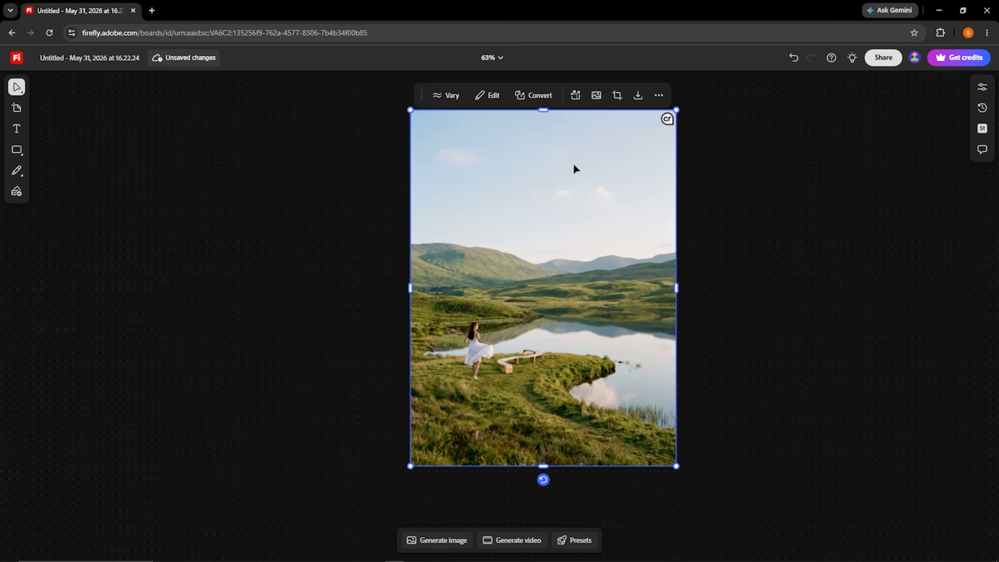
Expand the landscape image to a square (1:1) frame, enlarging the frame and placing the photo against its left edge.
click(502, 96)
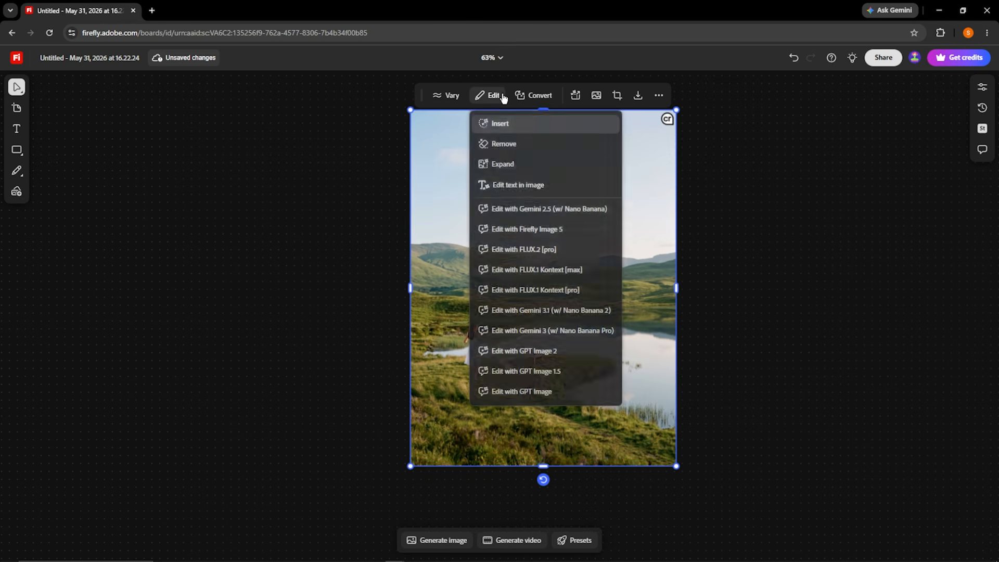
click(520, 164)
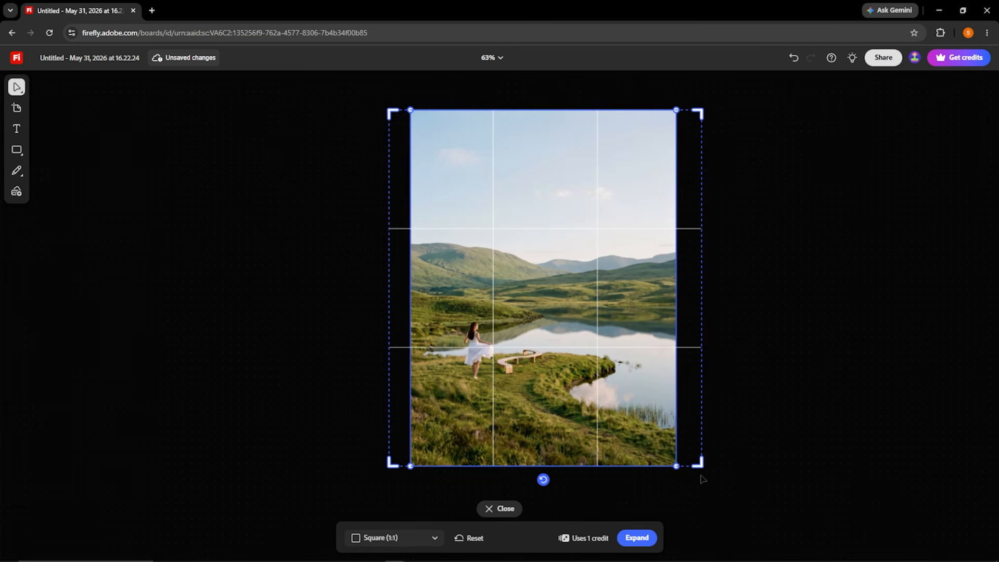
drag(700, 463, 754, 471)
drag(464, 322, 442, 322)
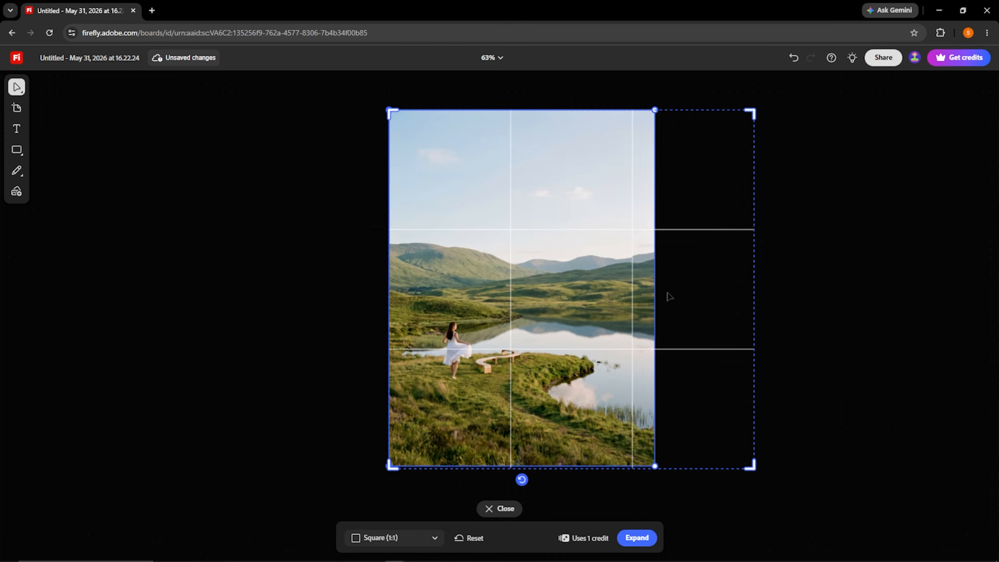
click(637, 538)
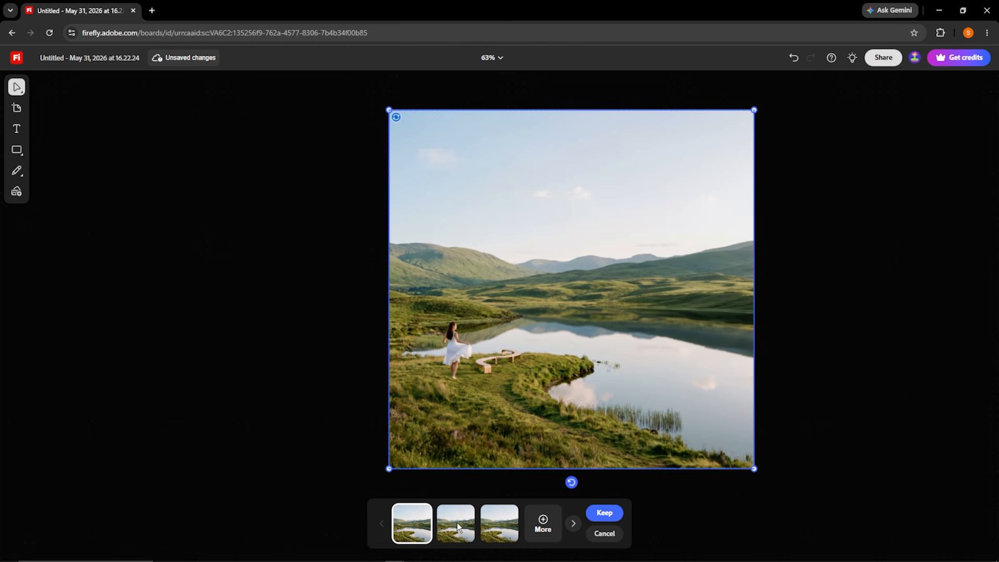
Preview the three expanded landscape results and select the third one.
click(457, 522)
click(483, 524)
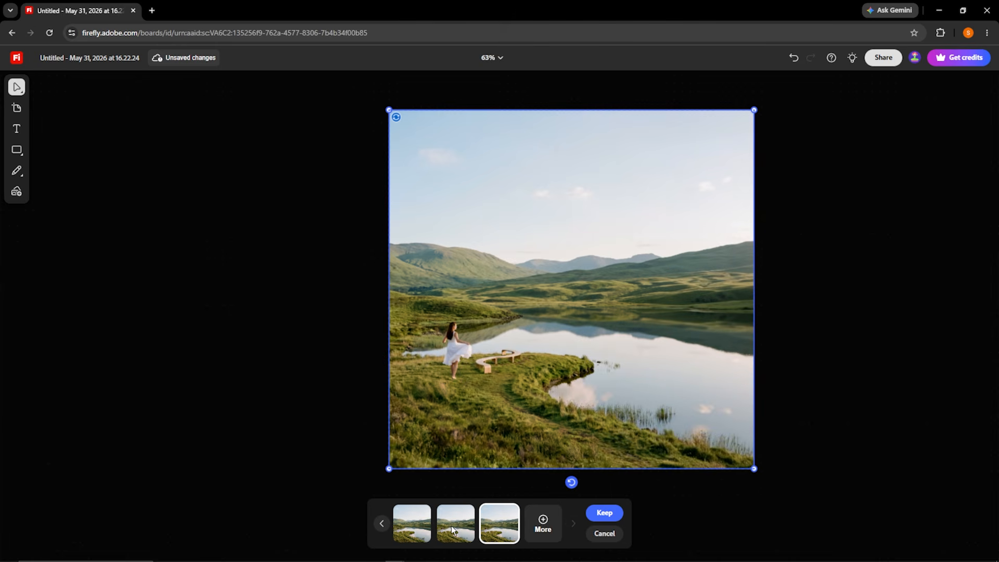
click(414, 527)
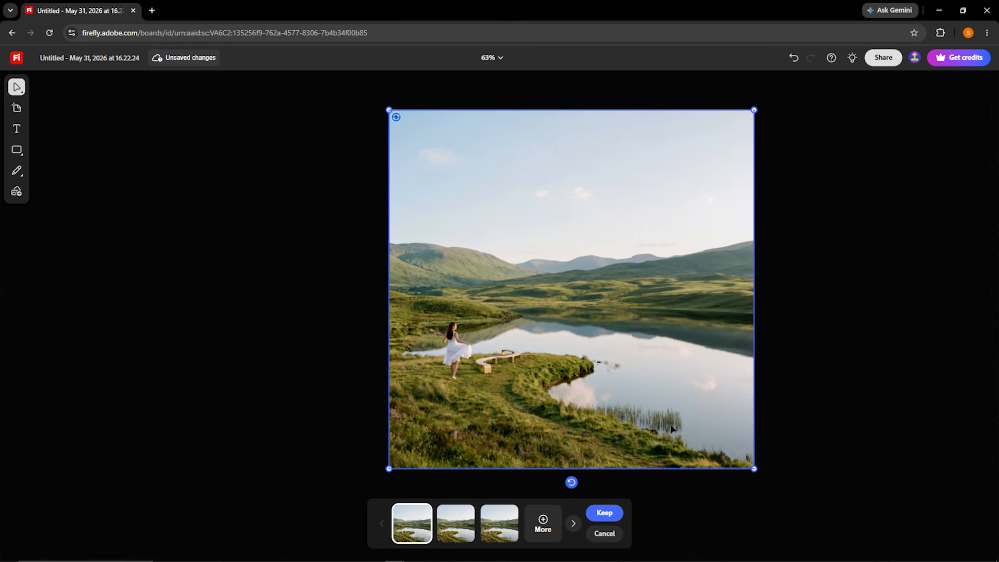
click(504, 520)
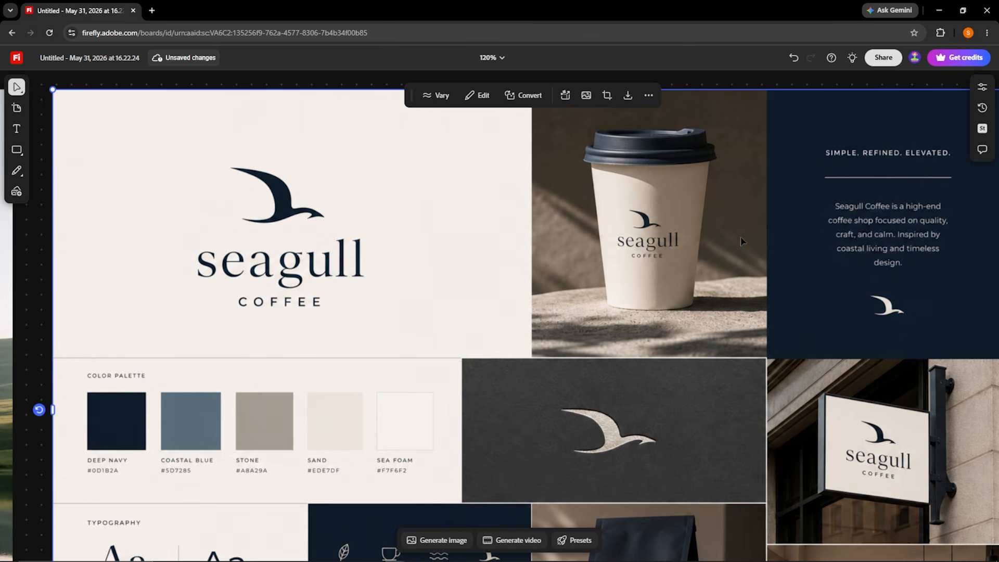
Edit the text in the Seagull Coffee brand image, replacing "seagull" with "ELEPHANT" in the main logo and on the cup.
click(479, 96)
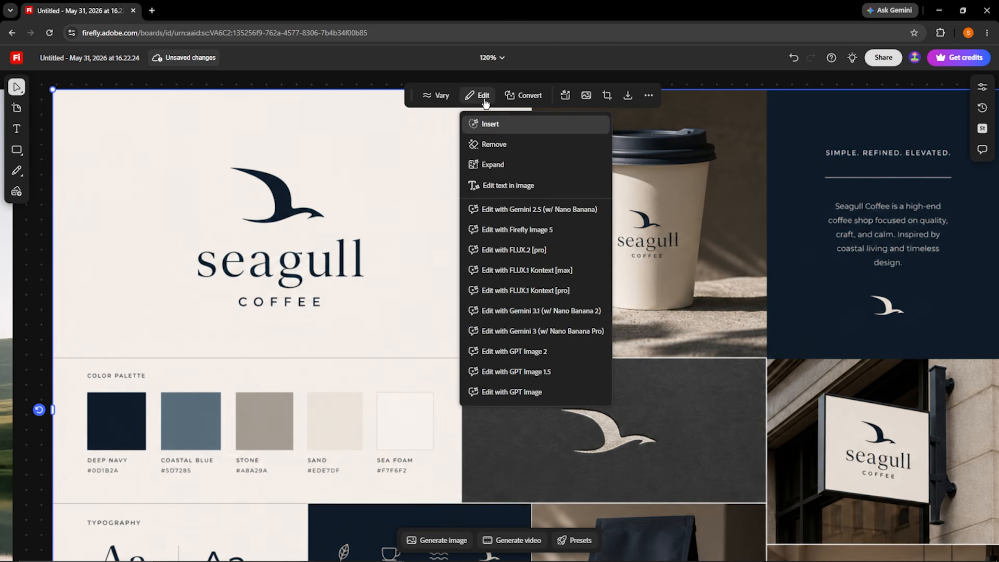
click(552, 185)
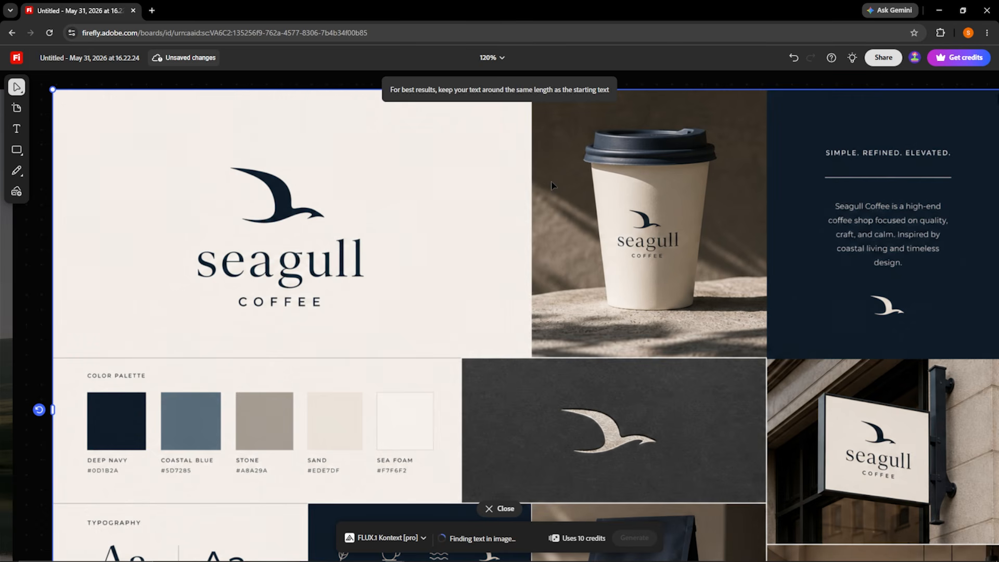
click(310, 254)
text(ELEPHANT)
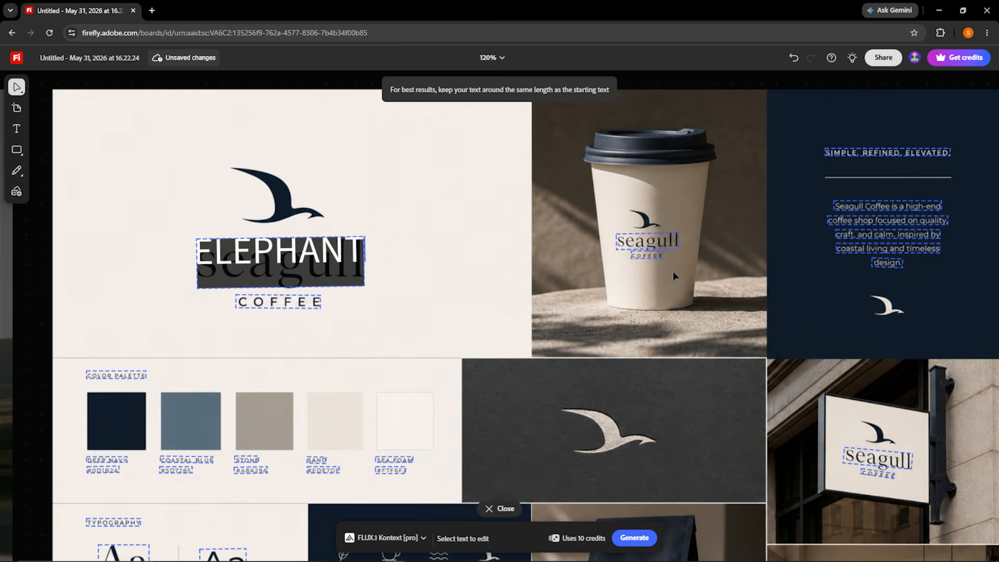
click(672, 239)
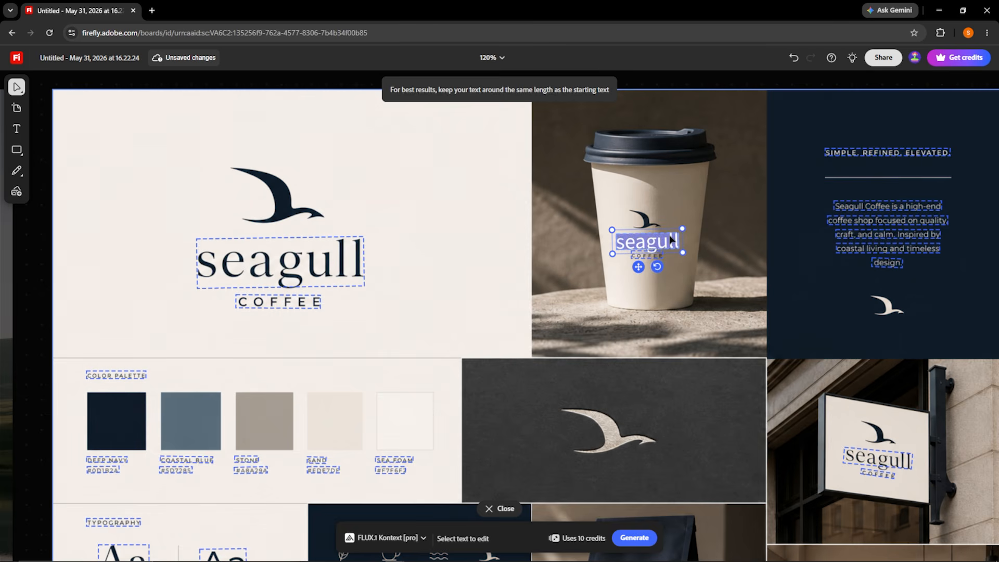
text(ELEP)
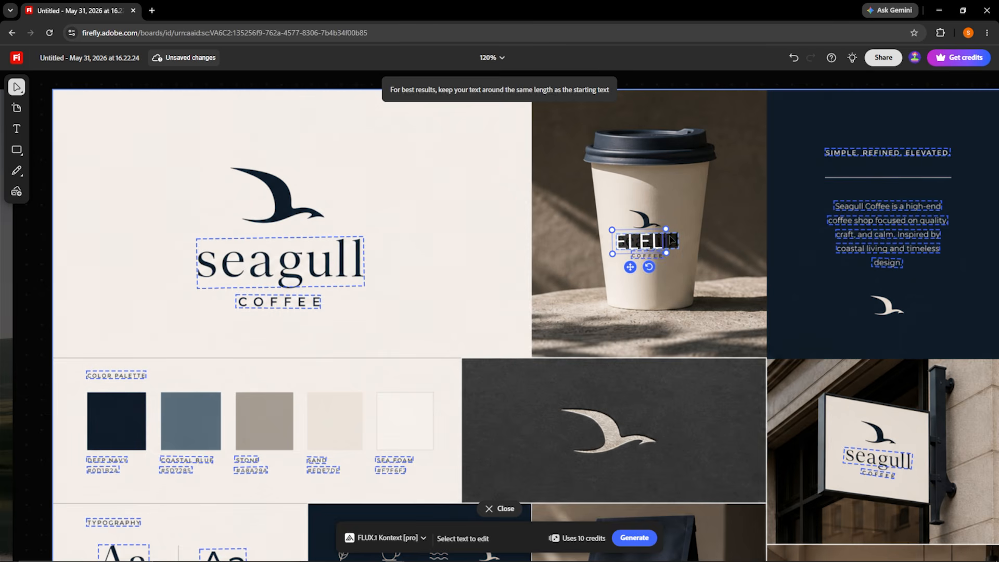
text(HANT)
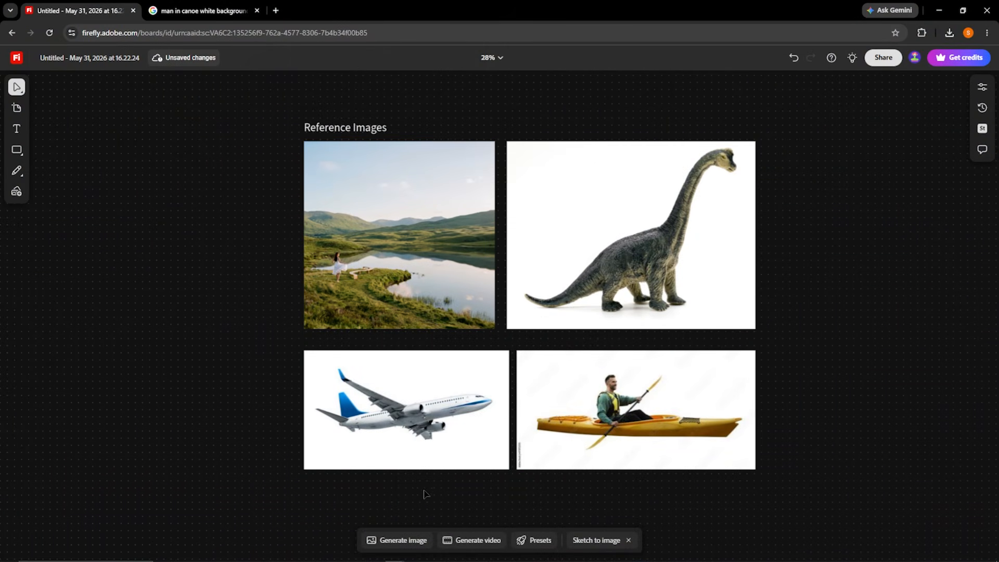
Set up an image generation with Gemini 3.1 (w/ Nano Banana 2), adding the lake landscape photo and a second picture as references.
click(411, 539)
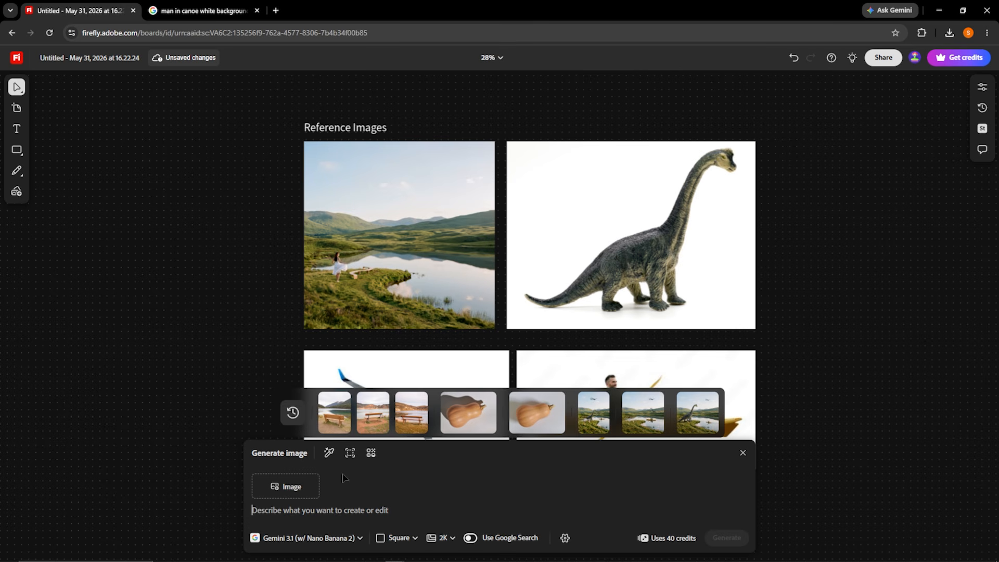
click(359, 537)
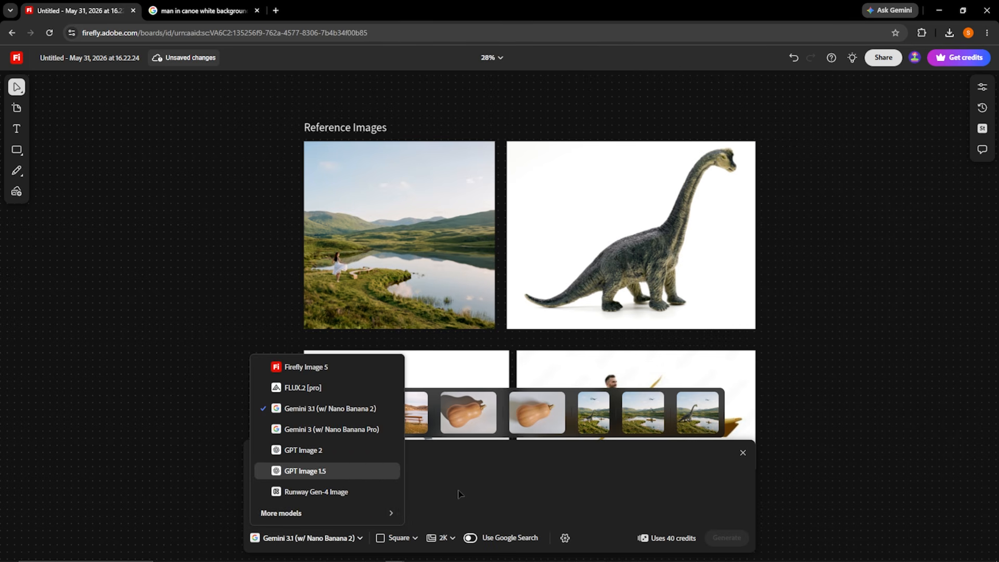
click(450, 506)
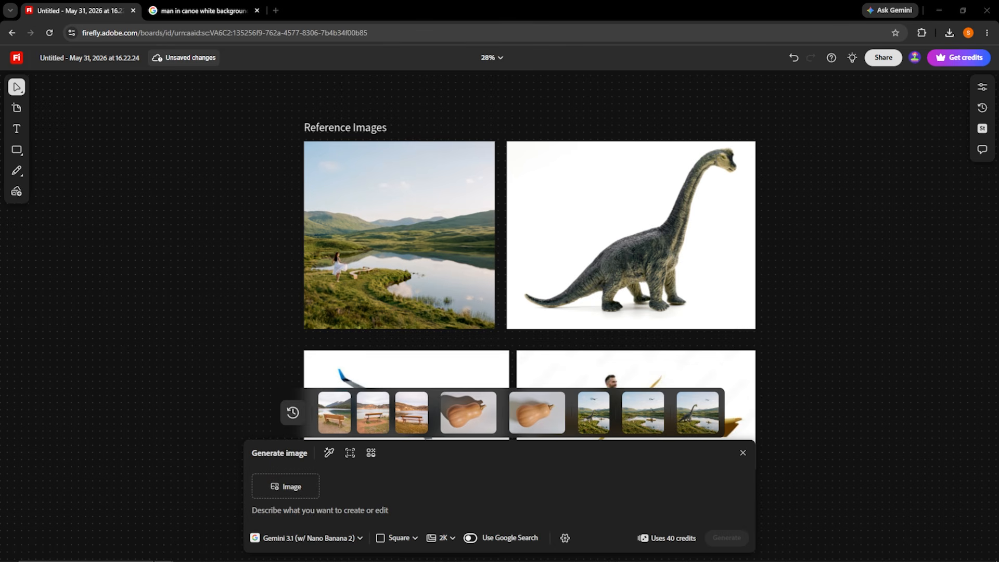
drag(166, 421, 292, 487)
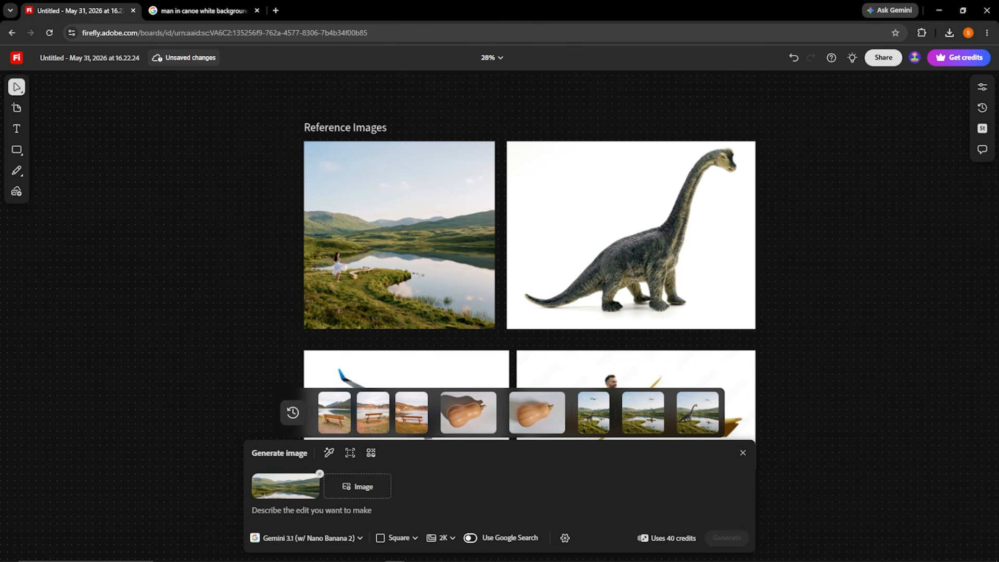
click(164, 561)
drag(1, 422, 349, 490)
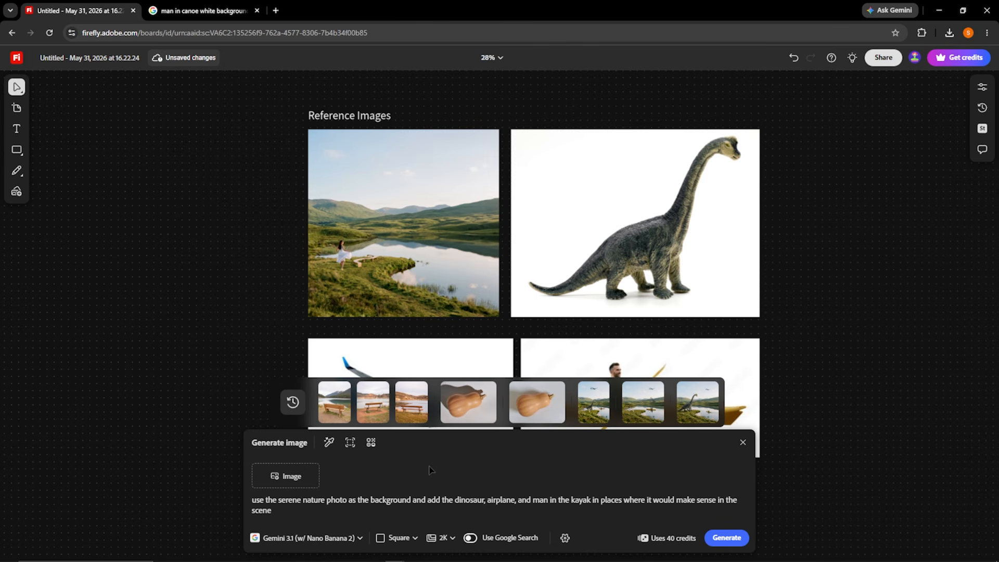
Capture the canvas area around the landscape, dinosaur, airplane and kayak pictures as the reference for the scene-combining prompt.
click(350, 442)
scroll(373, 153, down, 2)
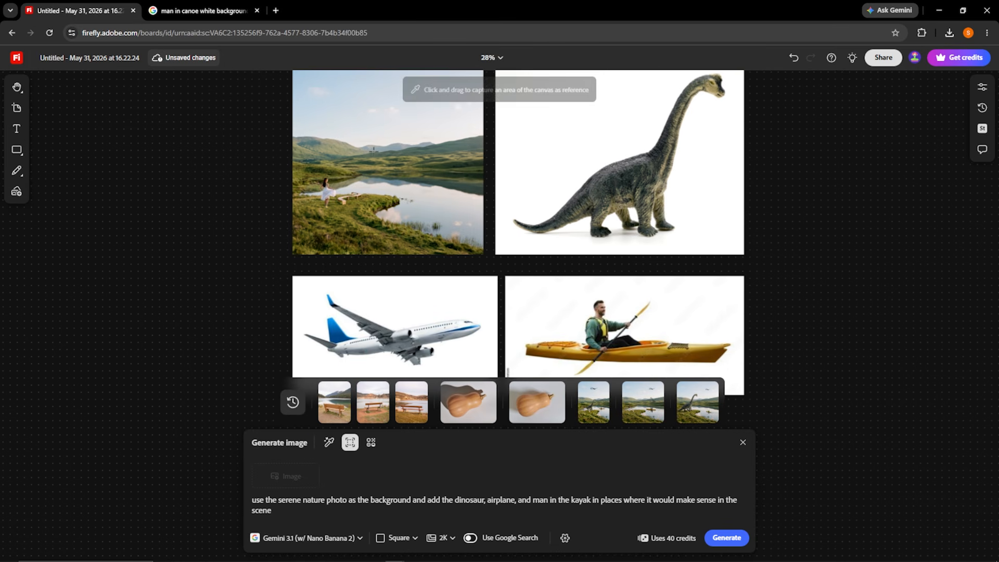
scroll(373, 152, down, 1)
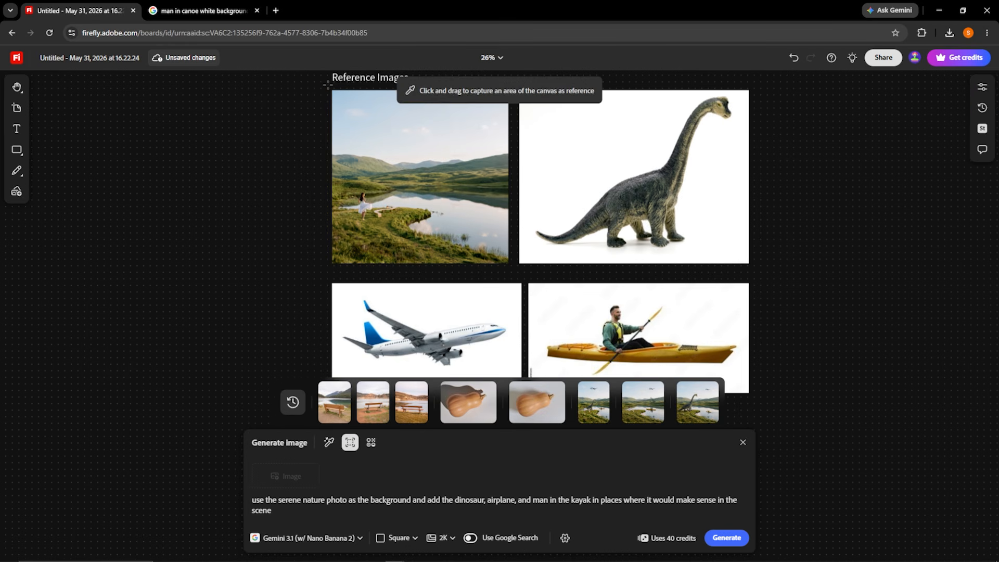
drag(322, 86, 757, 400)
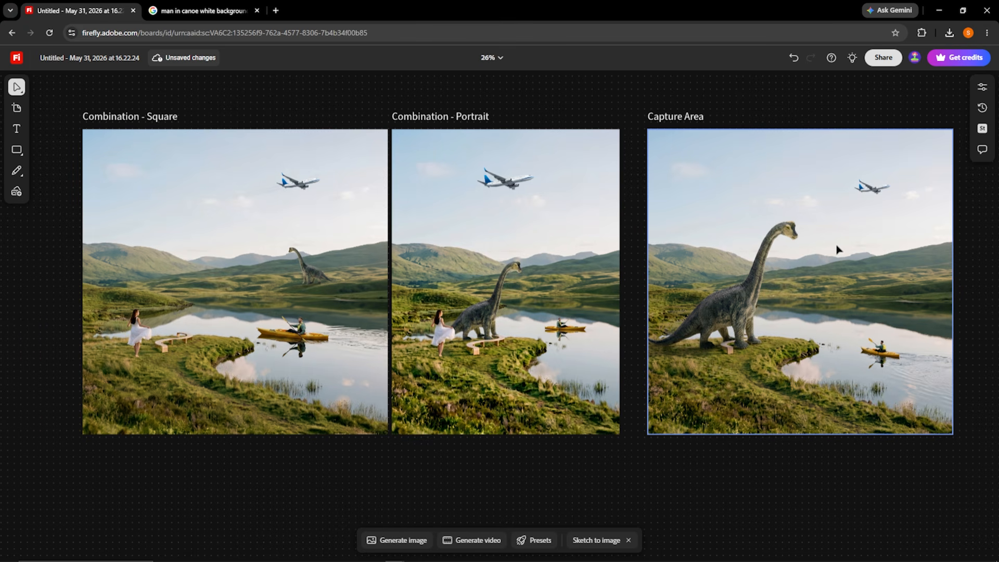
Examine the Combination - Square and Combination - Portrait images up close beside the Capture Area one.
scroll(232, 361, up, 5)
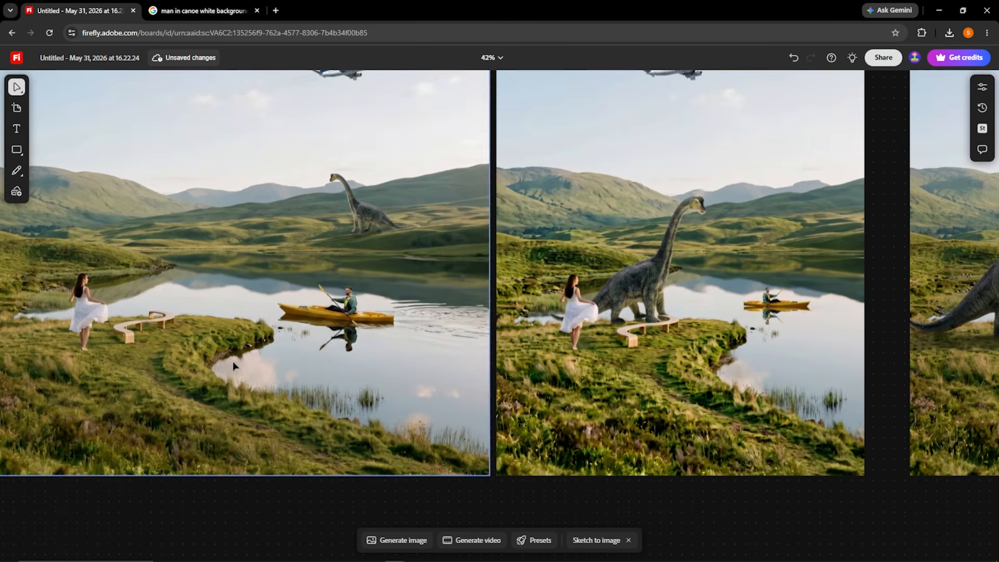
drag(337, 313, 553, 371)
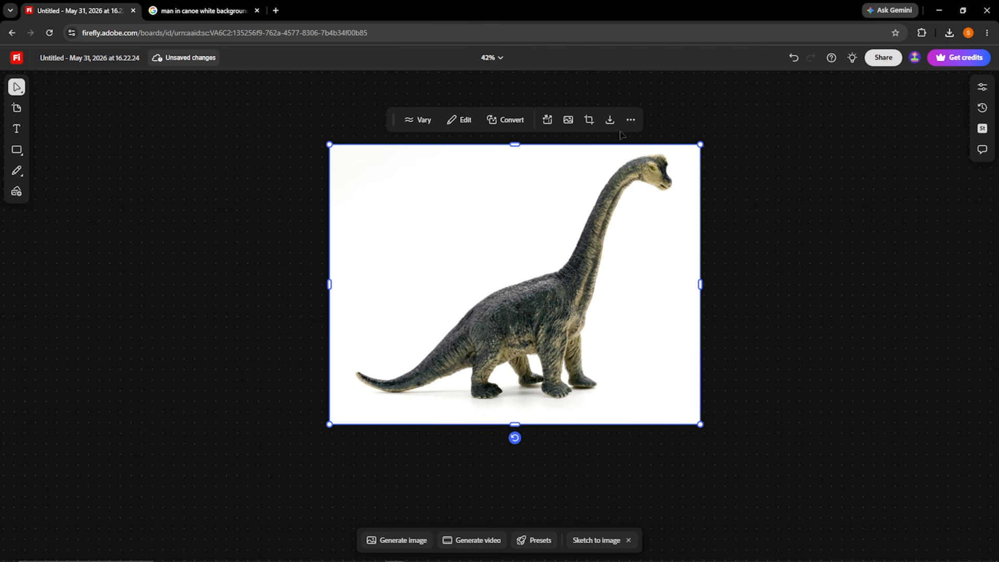
Convert the dinosaur image into a rotatable object placed beside the original.
click(521, 121)
click(528, 173)
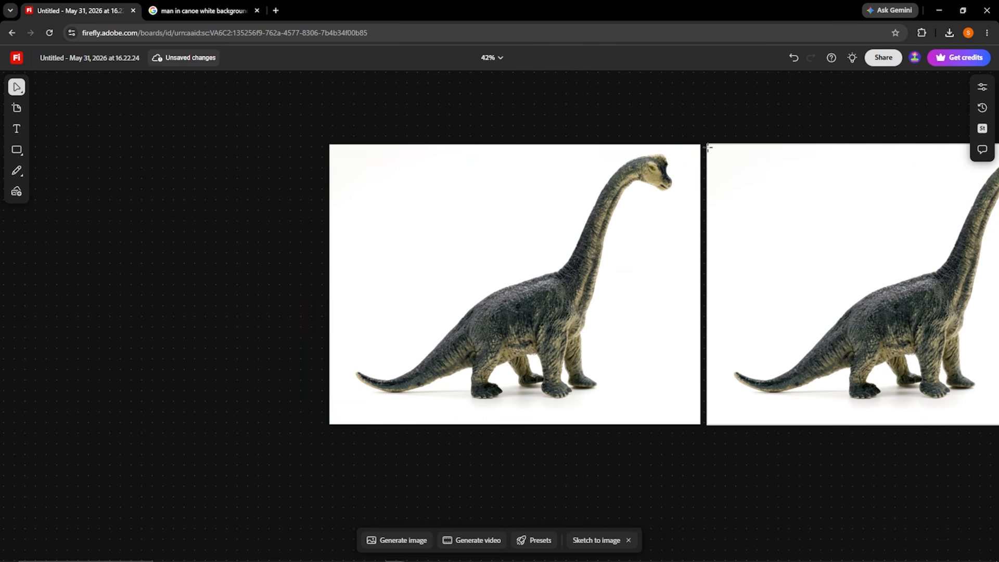
click(706, 148)
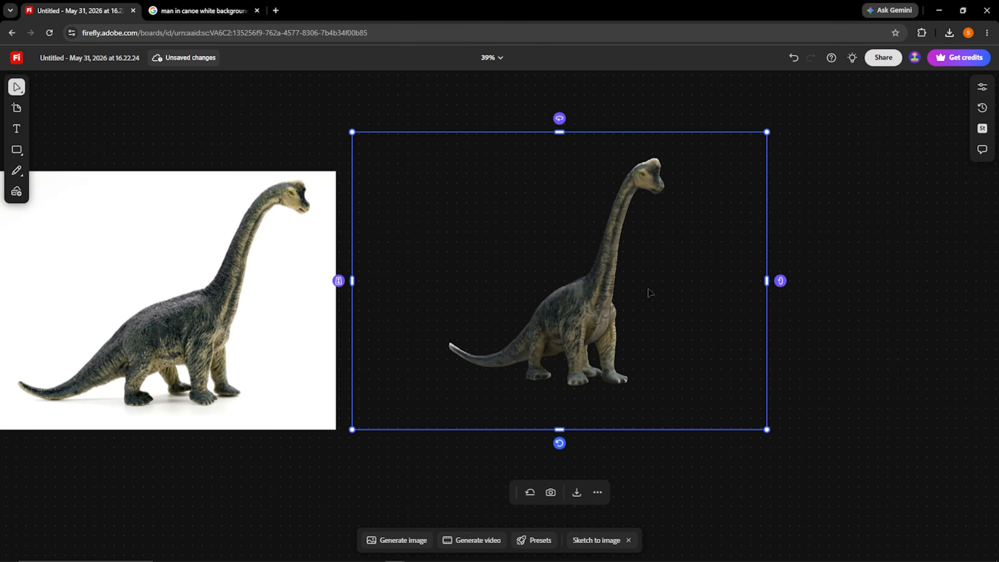
Rotate the converted dinosaur object with its tilt, roll and turn controls to try different viewing angles.
mouse_move(336, 283)
mouse_down()
mouse_move(335, 301)
mouse_move(330, 248)
mouse_move(332, 302)
mouse_up()
drag(786, 285, 838, 249)
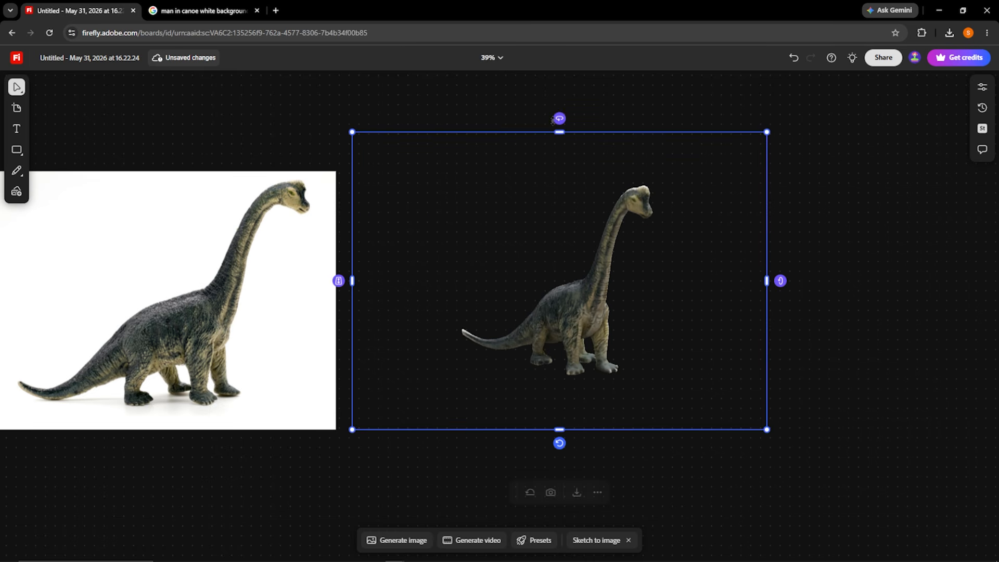
drag(557, 118, 727, 117)
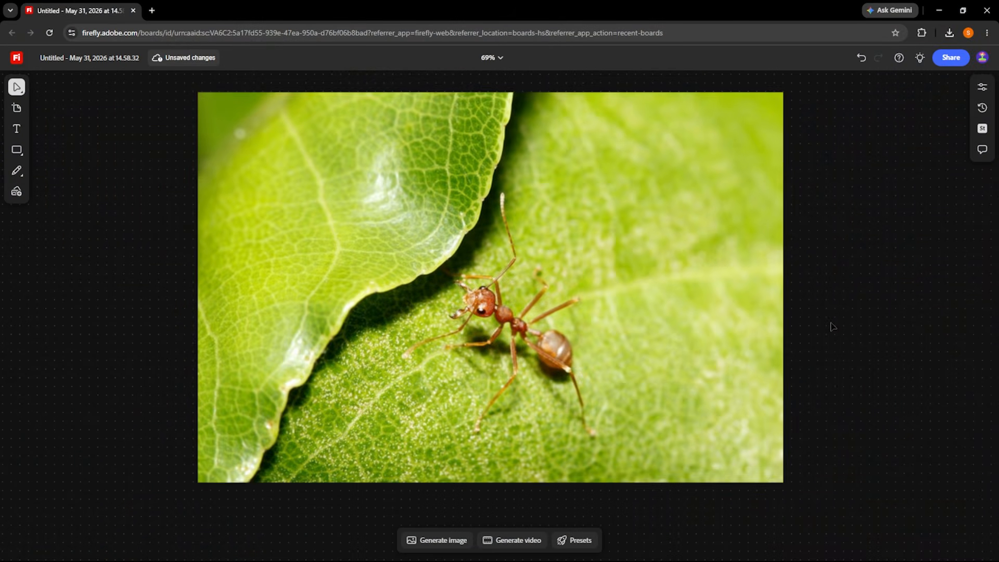
click(695, 346)
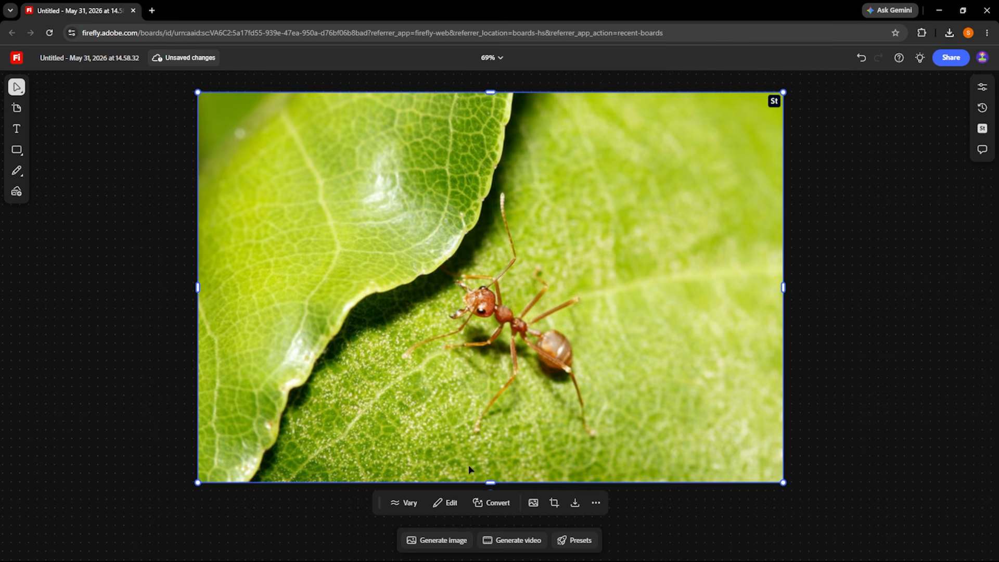
Start a video generation with Firefly Video and set the ant photo as the first frame.
click(510, 539)
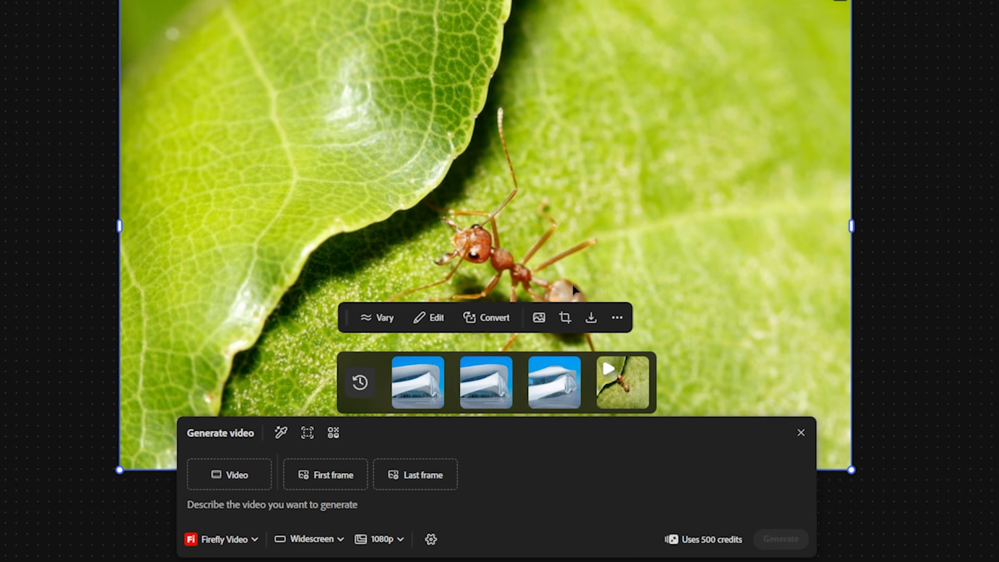
click(359, 475)
click(558, 181)
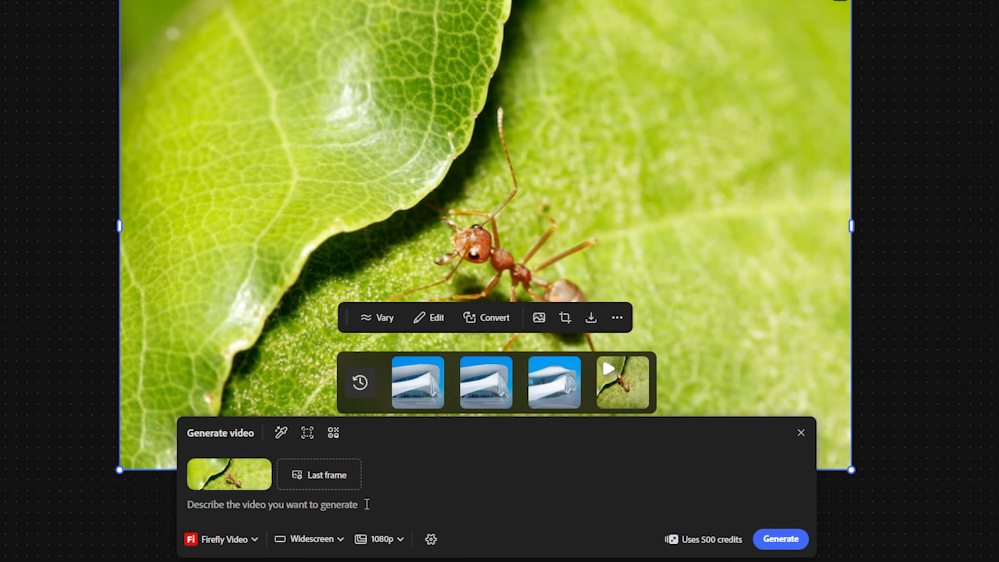
Generate a widescreen 1080p video from the prompt "make the ant walk".
text(make the ant wa)
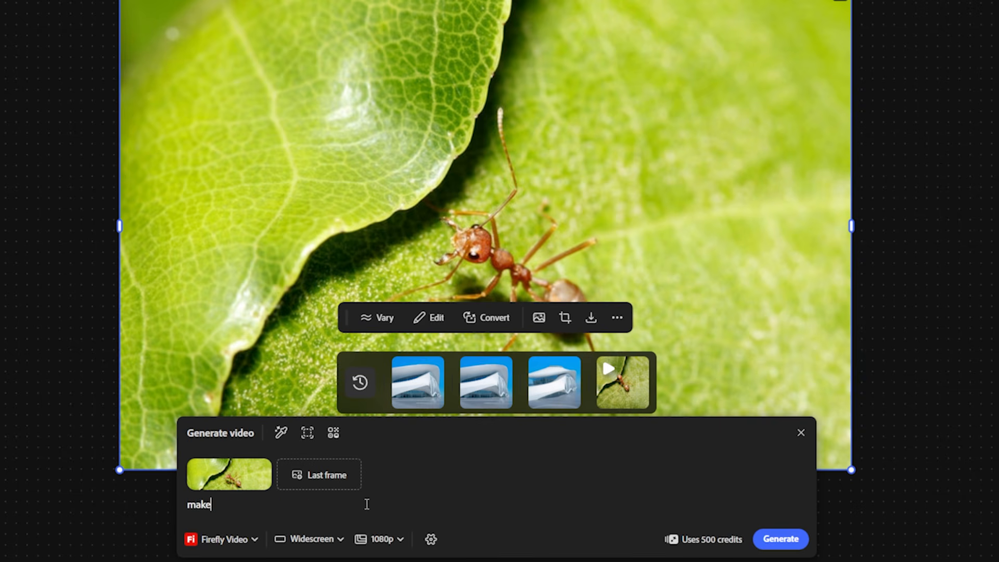
text(lk)
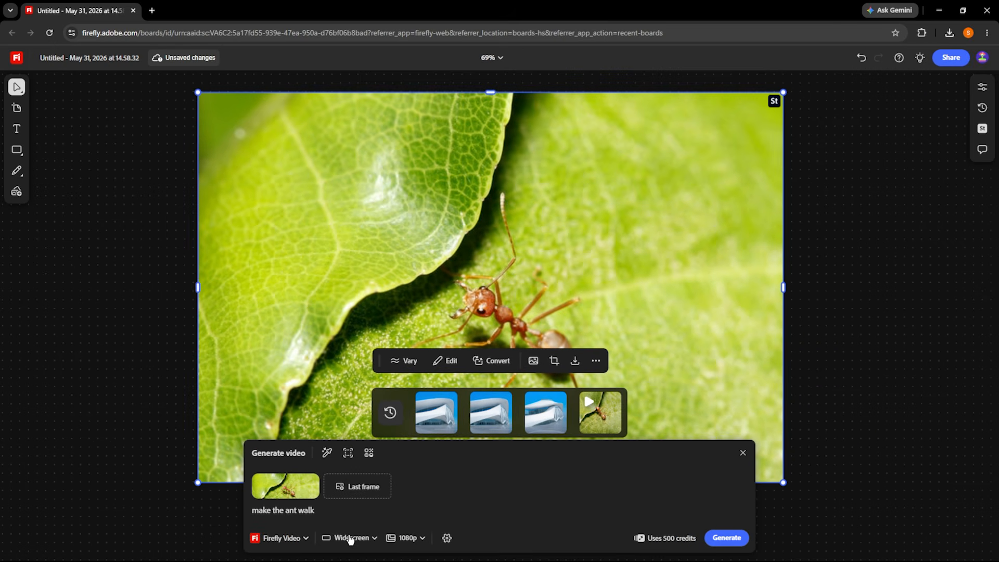
click(418, 540)
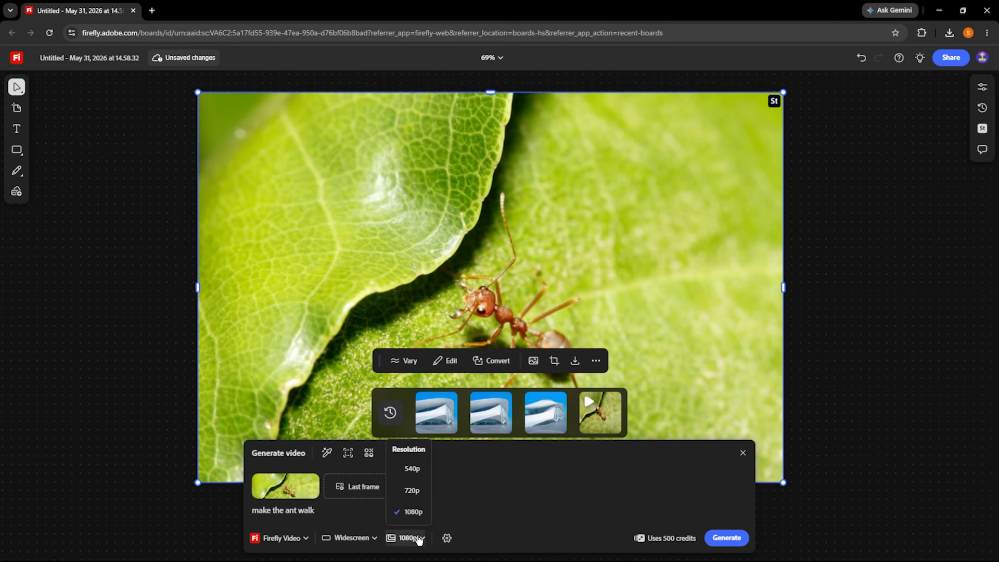
click(419, 540)
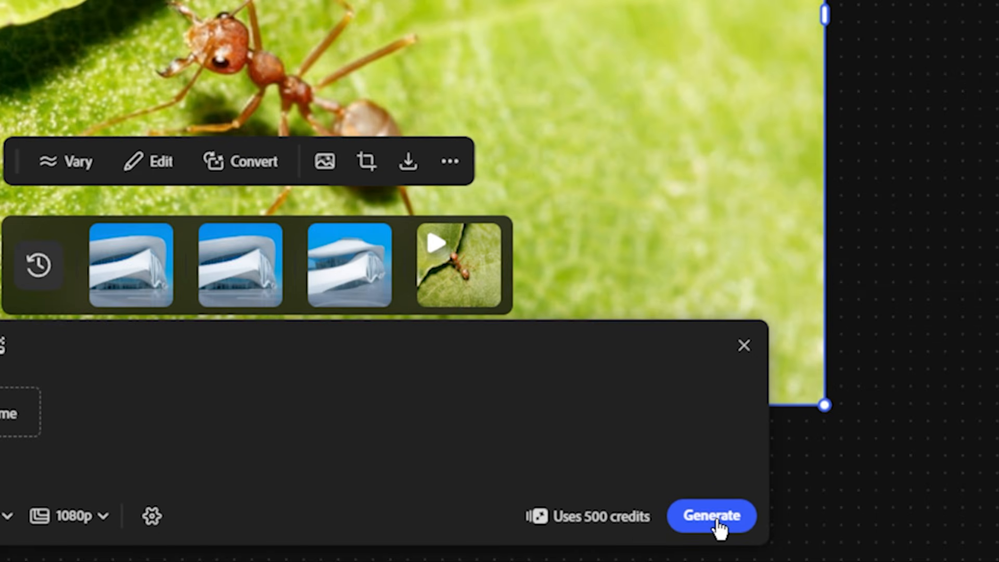
click(717, 520)
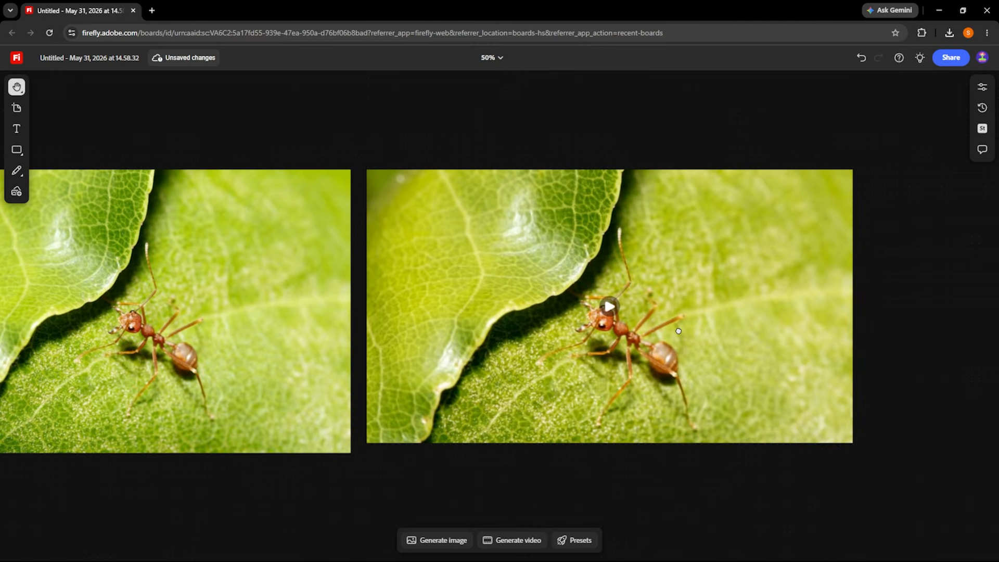
Play the generated ant video on the board to review the walking motion.
scroll(678, 332, up, 3)
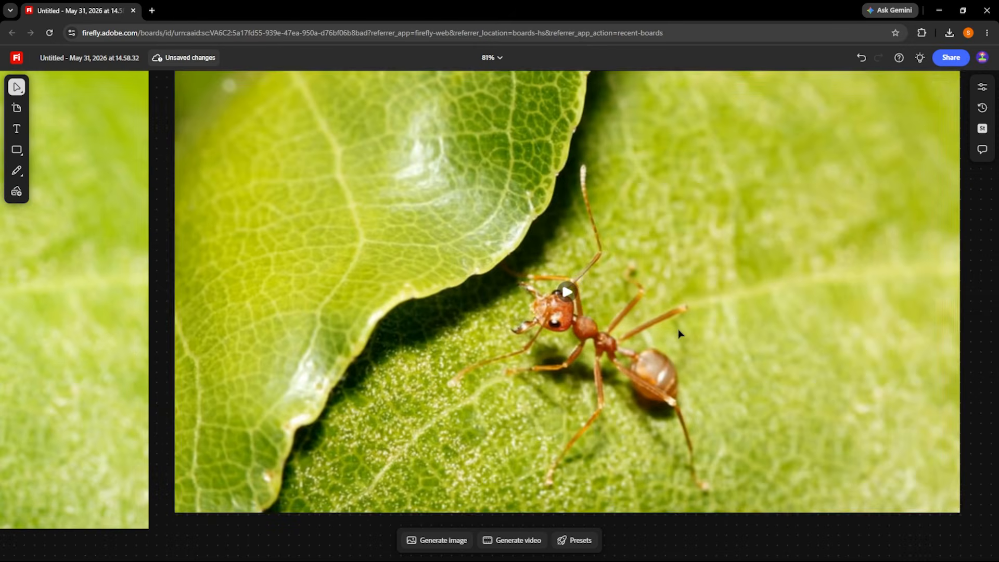
drag(697, 335, 657, 357)
click(527, 313)
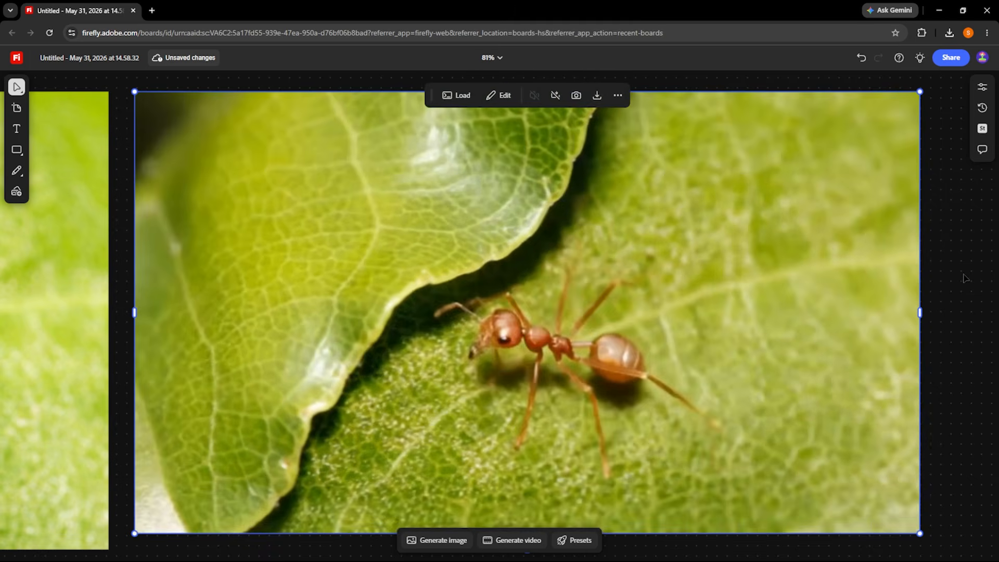
click(964, 277)
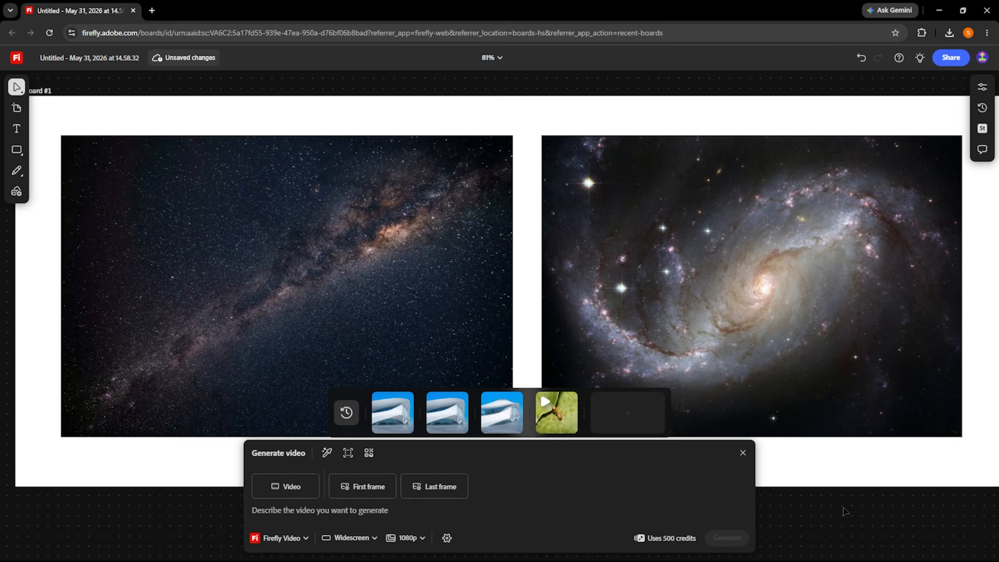
Set the Milky Way image as the first frame and the spiral galaxy image as the last frame of a new video.
click(363, 486)
click(432, 238)
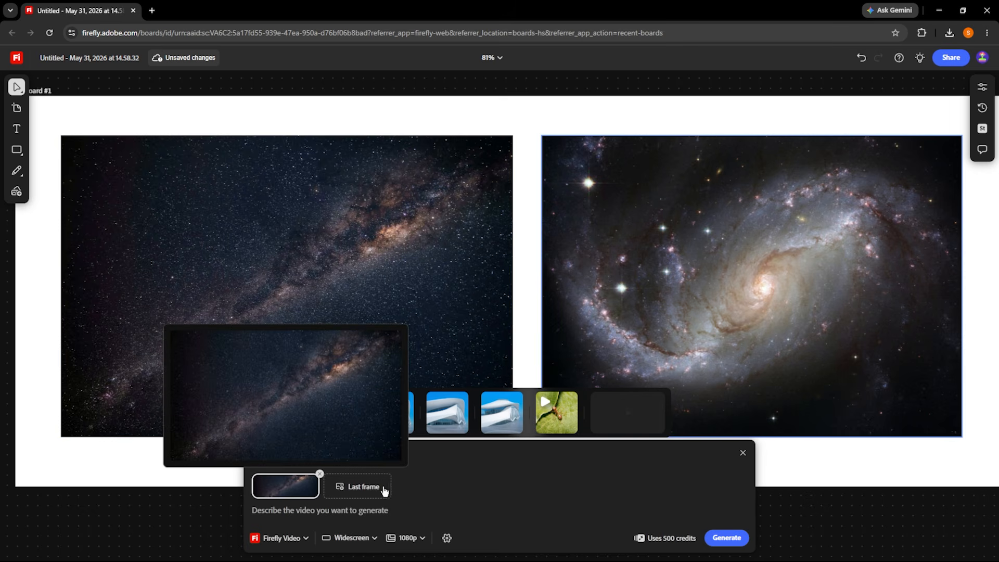
click(367, 488)
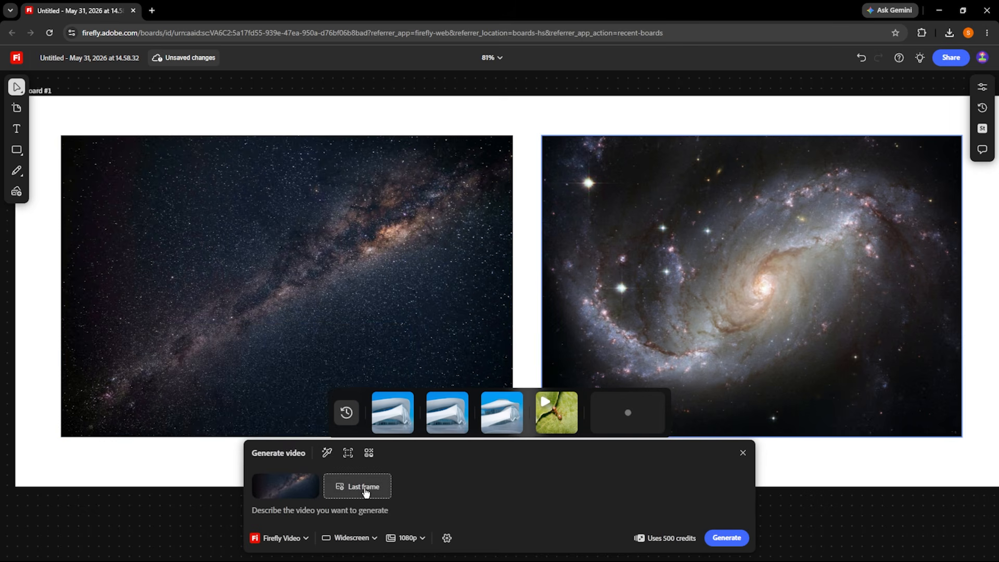
click(689, 264)
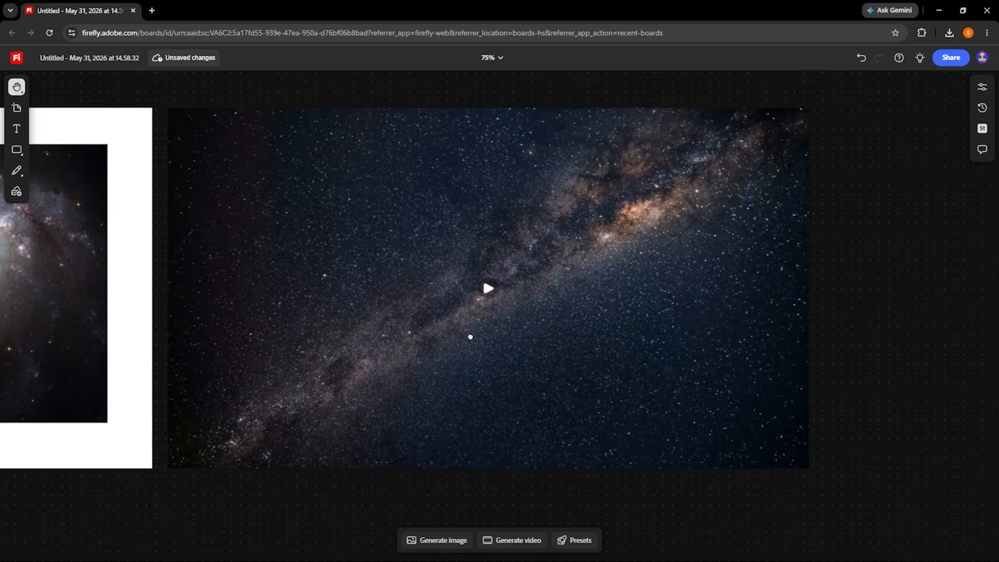
Play the generated space video beside the artboard to review the transition between its two frames.
scroll(471, 335, up, 2)
drag(478, 325, 501, 339)
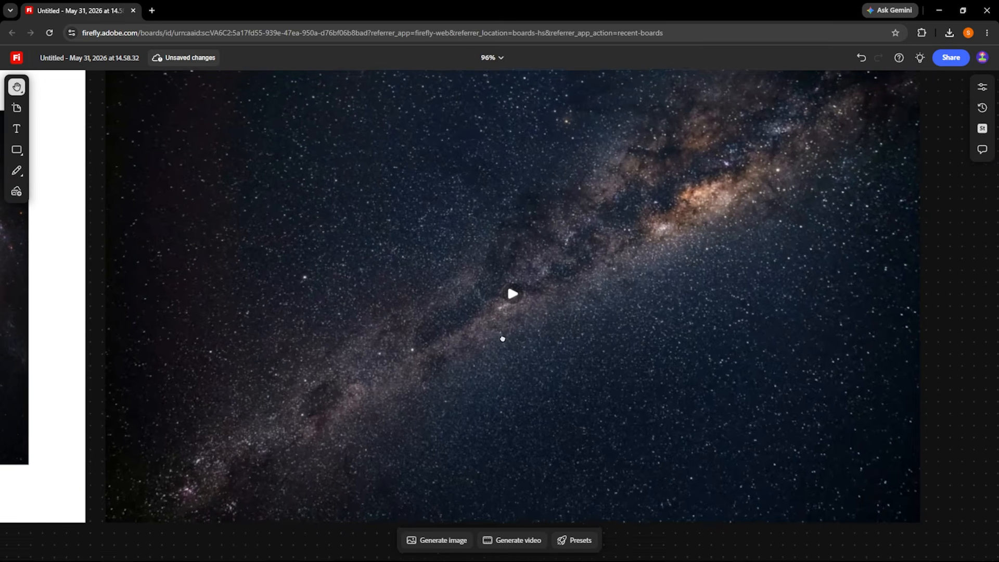
click(512, 296)
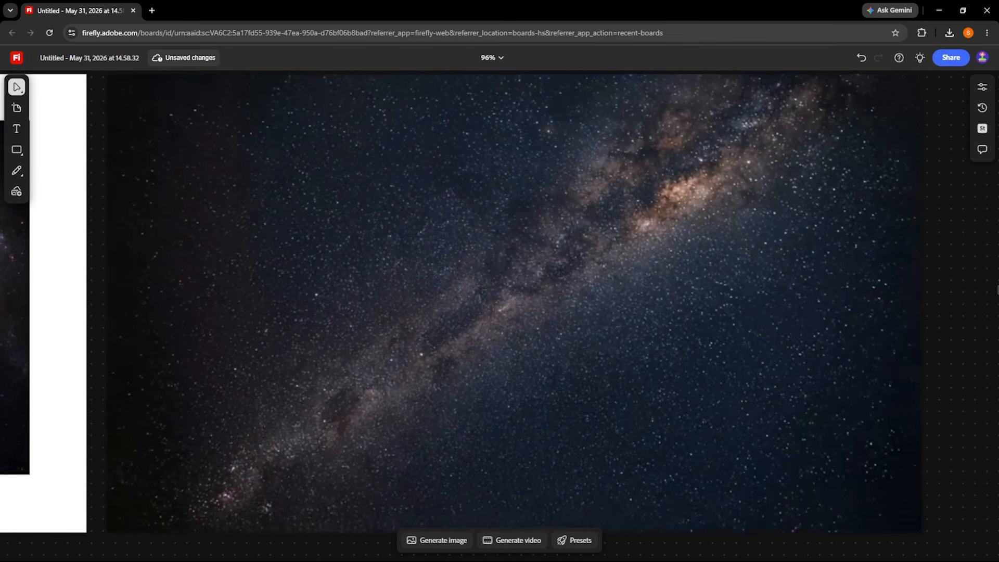